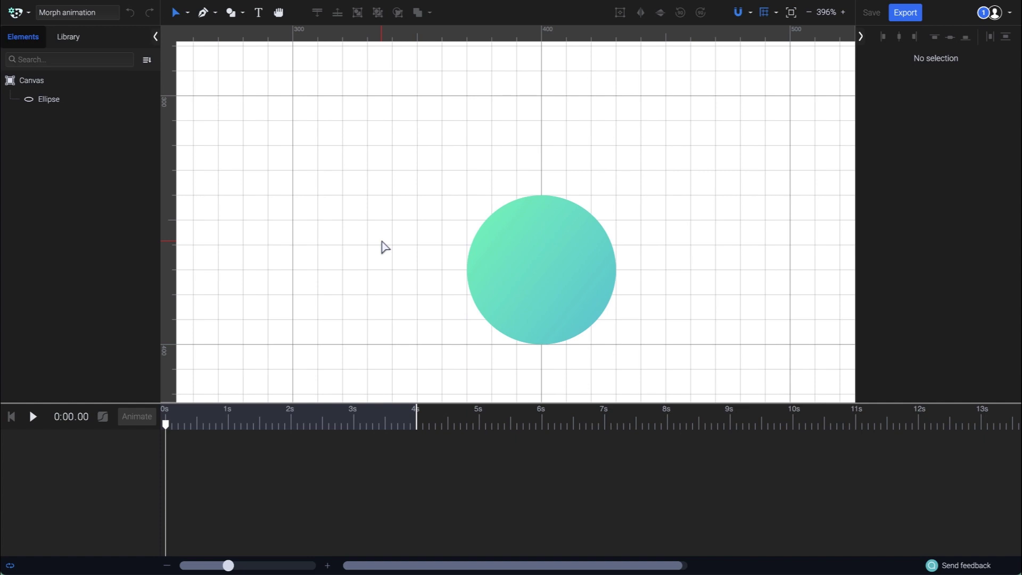
# Convert the gradient Ellipse into a path from its right-click menu.
pyautogui.click(504, 256)
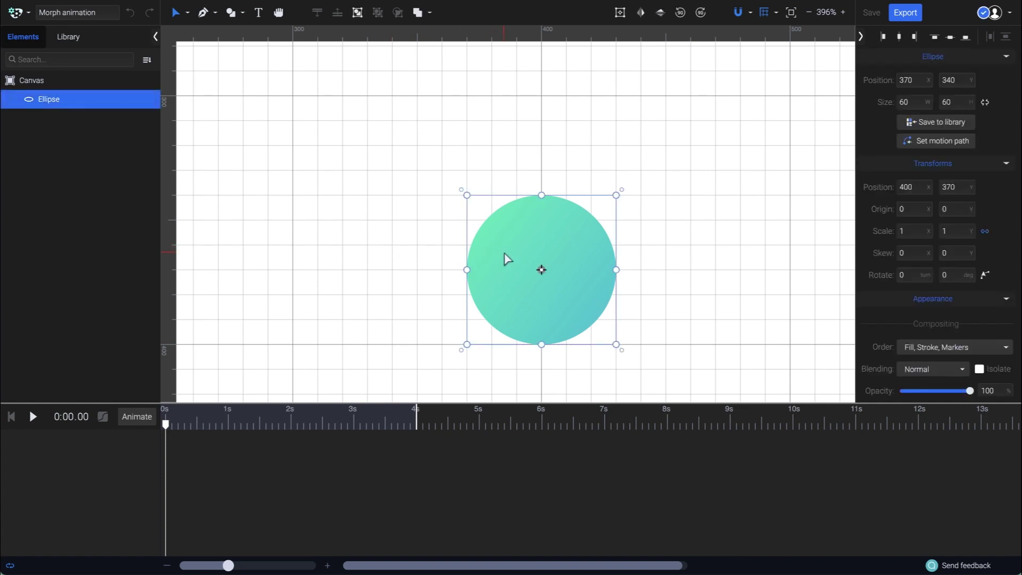
pyautogui.rightClick(580, 248)
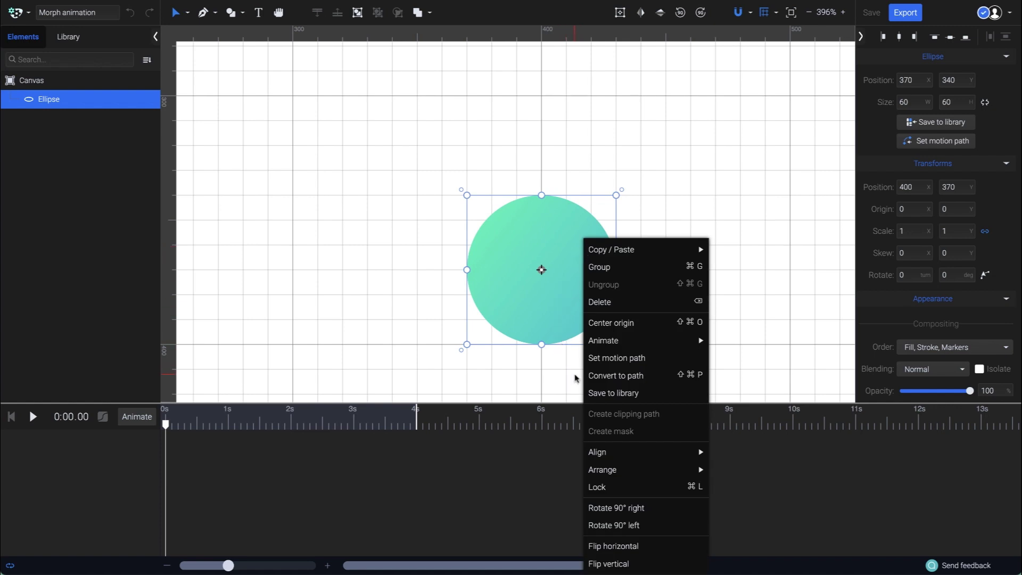
pyautogui.click(658, 378)
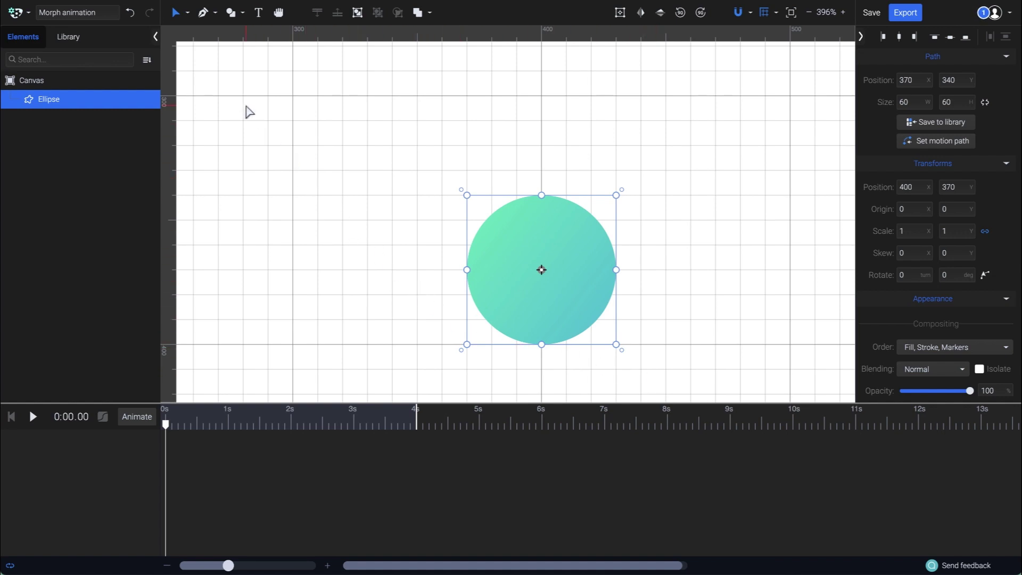
# Switch to the Node tool and turn on grid snapping alongside object, point and guide snapping.
pyautogui.click(187, 12)
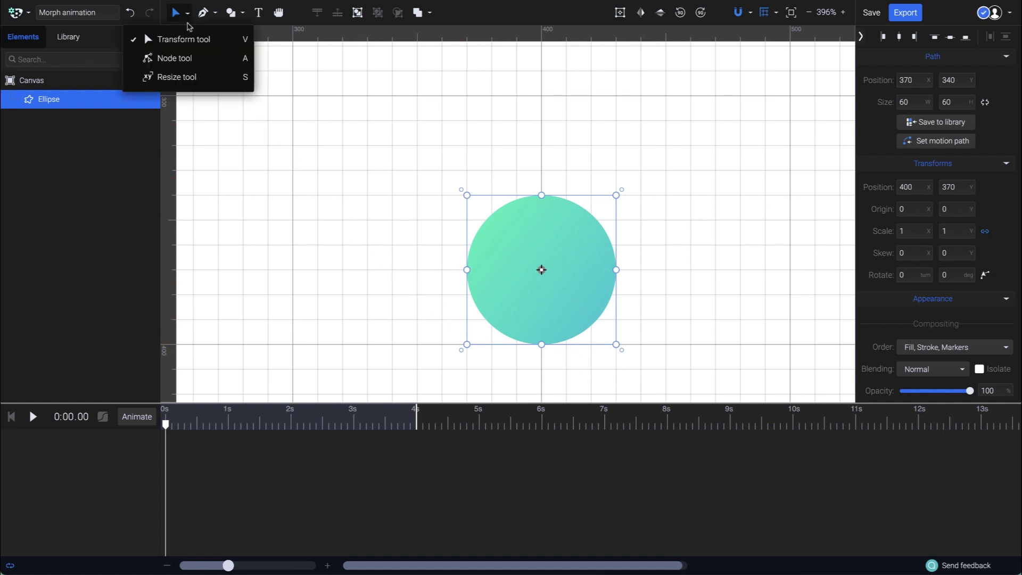
pyautogui.click(201, 57)
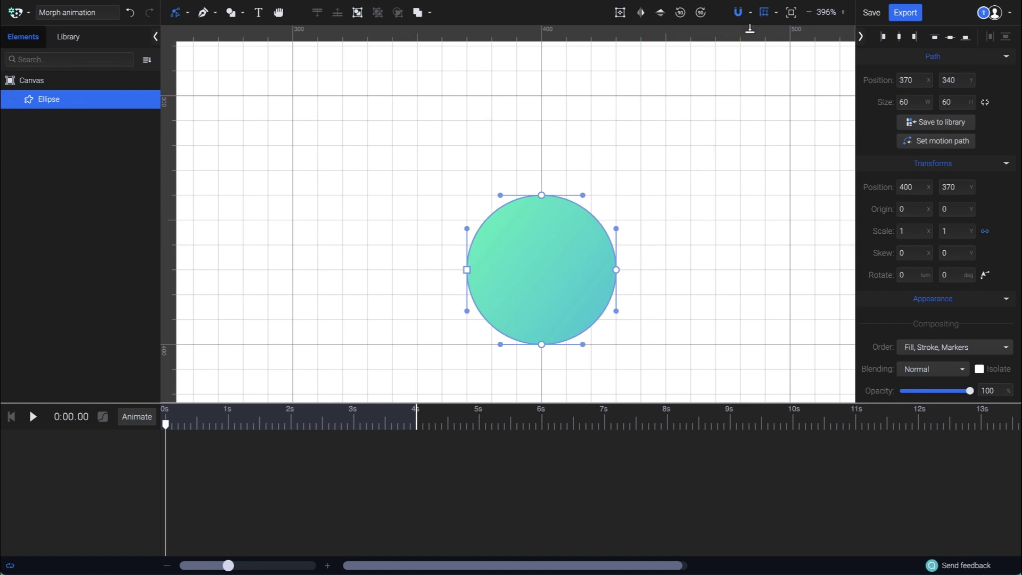
pyautogui.click(751, 16)
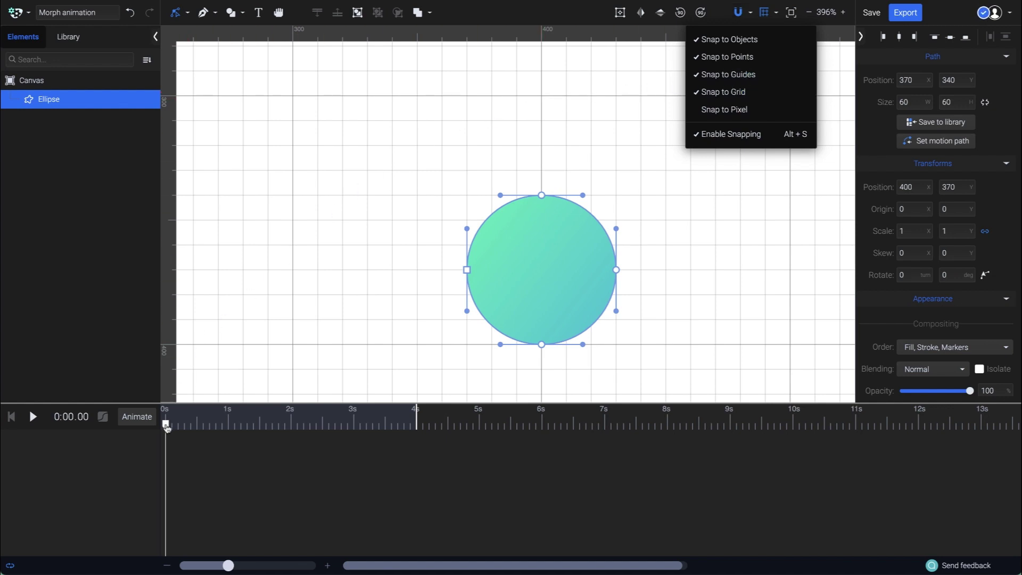
# Add a Morph animator to the circle at 0.40 s, then move the playhead to 1.00 s.
pyautogui.moveTo(166, 425); pyautogui.dragTo(191, 426)
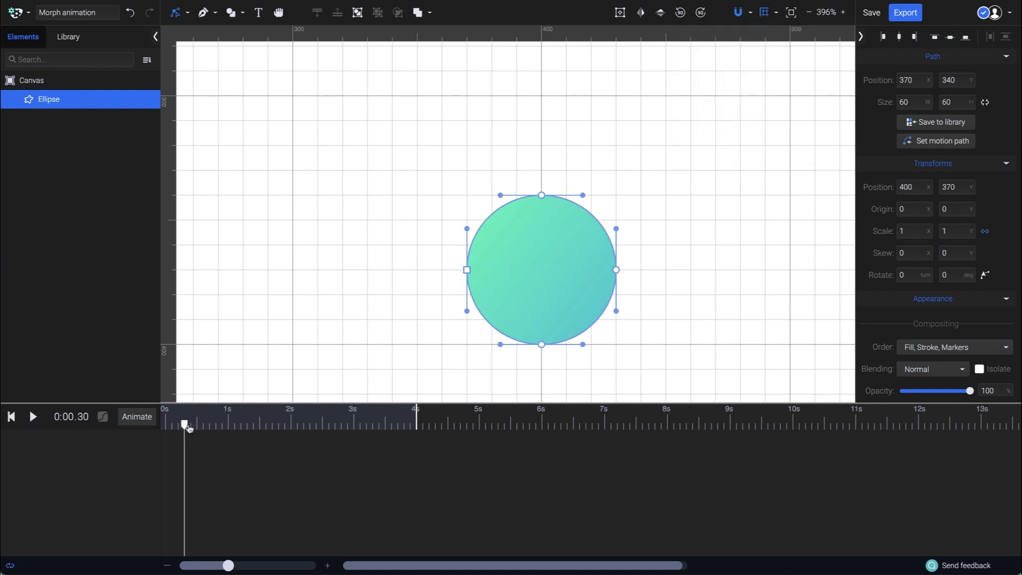
pyautogui.click(140, 421)
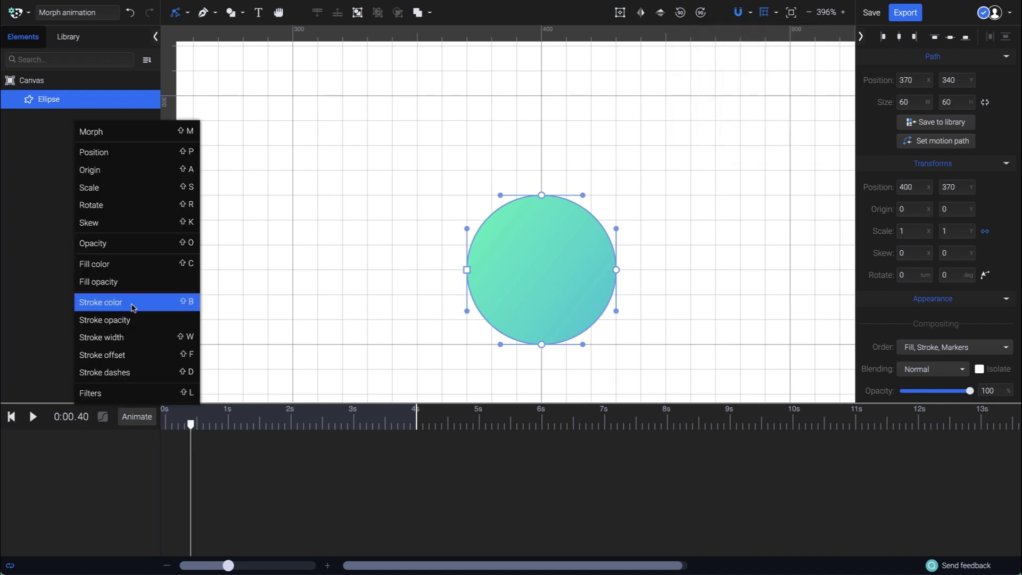
pyautogui.click(138, 133)
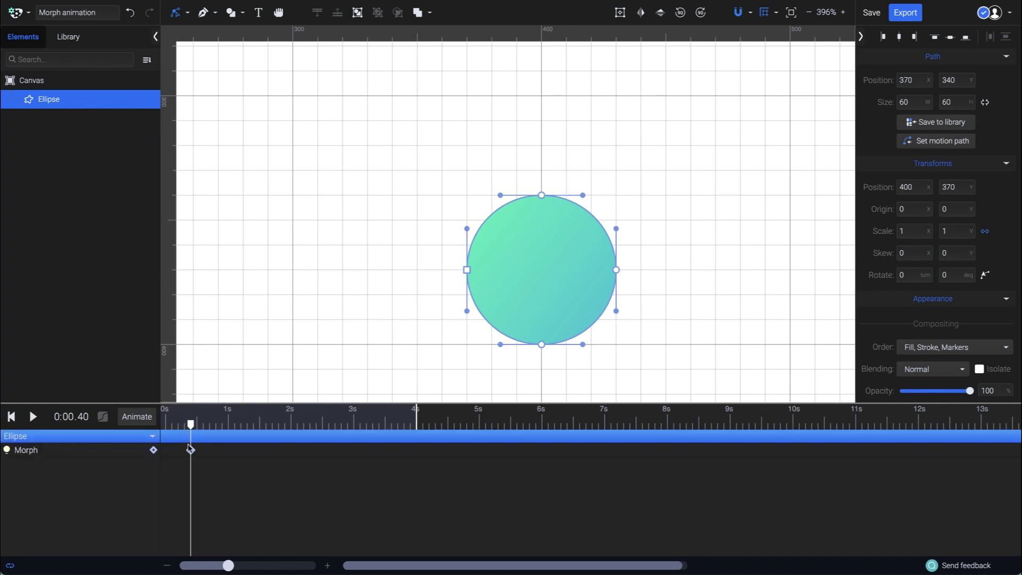
pyautogui.moveTo(192, 429); pyautogui.dragTo(230, 429)
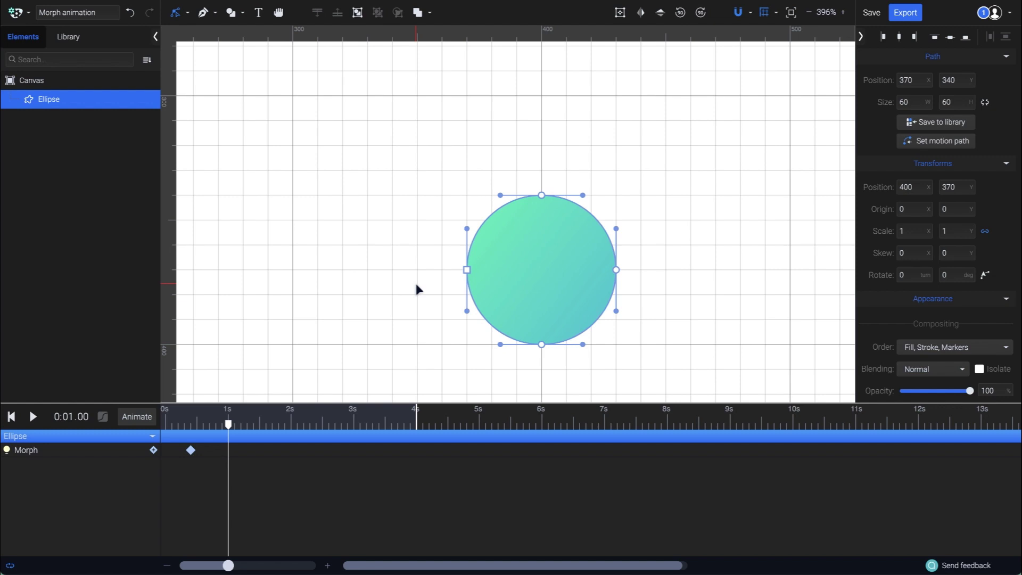
# Raise the top, left and right nodes into a taller egg shape and select the bottom node.
pyautogui.moveTo(416, 283); pyautogui.dragTo(678, 161)
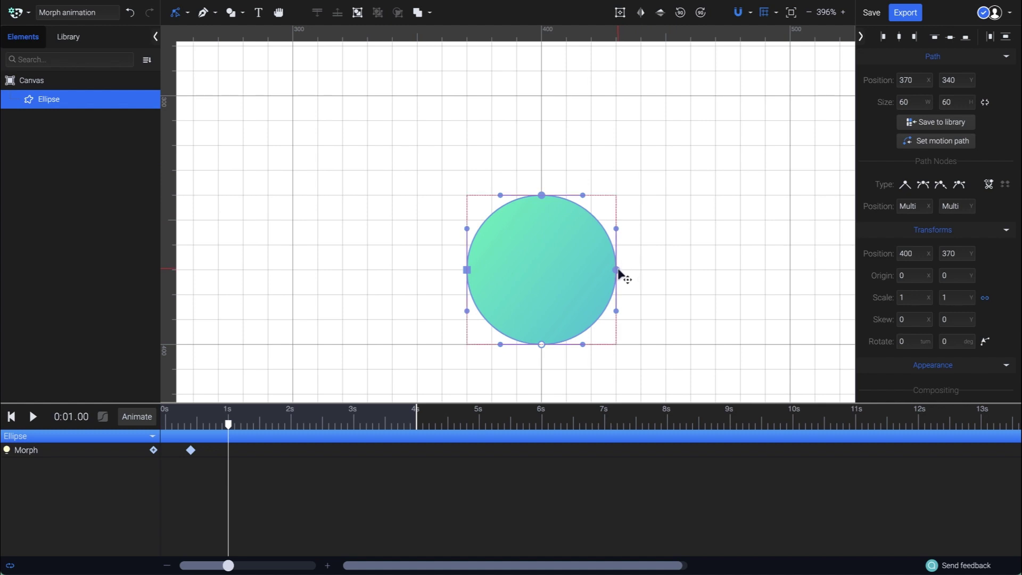
pyautogui.moveTo(620, 274); pyautogui.dragTo(618, 249)
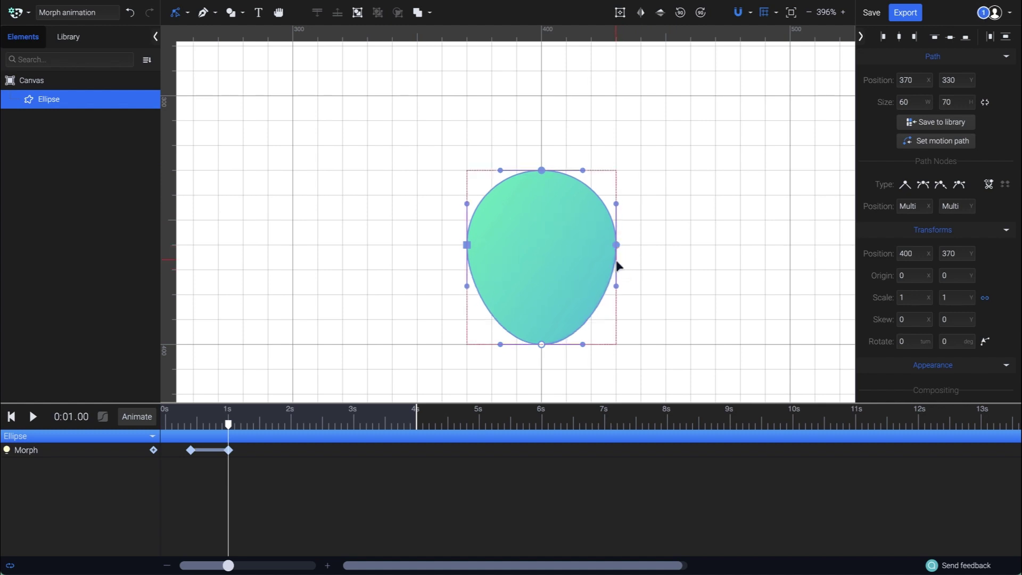
pyautogui.moveTo(566, 377); pyautogui.dragTo(541, 369)
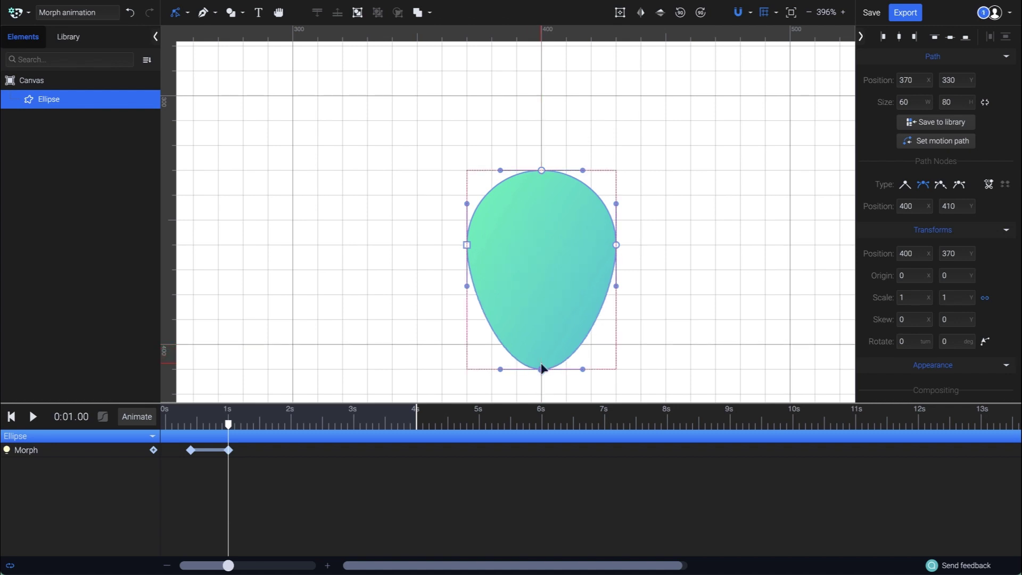
# Make the bottom node a Straight point, mirror the side nodes, pull their curves down, and preview at 0.80 s.
pyautogui.click(906, 186)
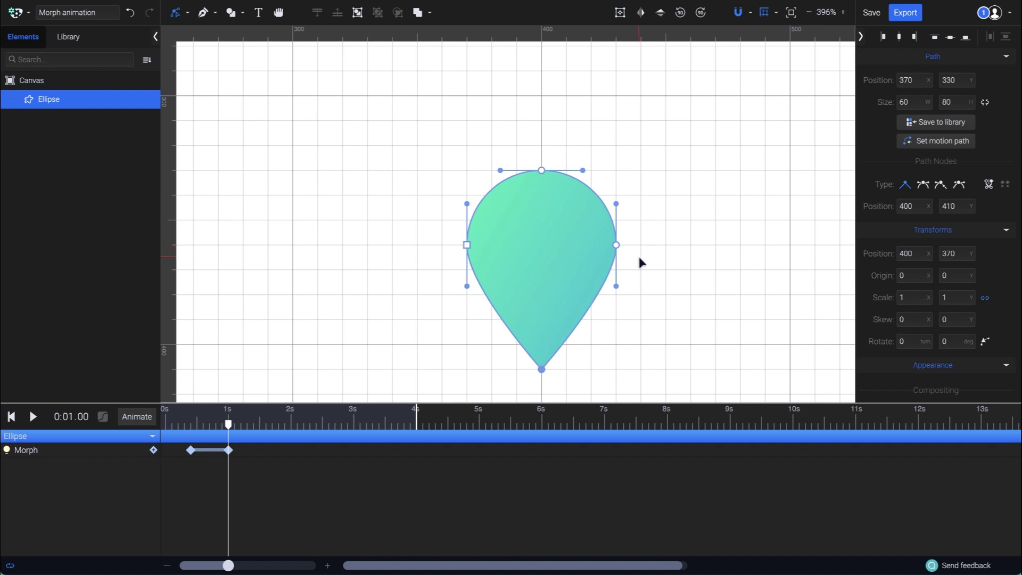
pyautogui.moveTo(638, 258); pyautogui.dragTo(434, 230)
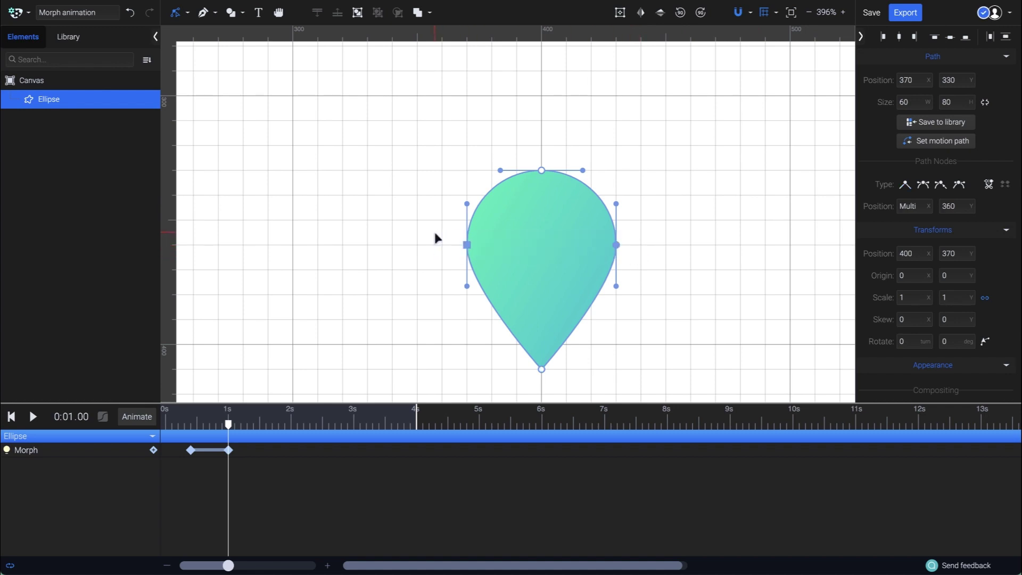
pyautogui.click(923, 186)
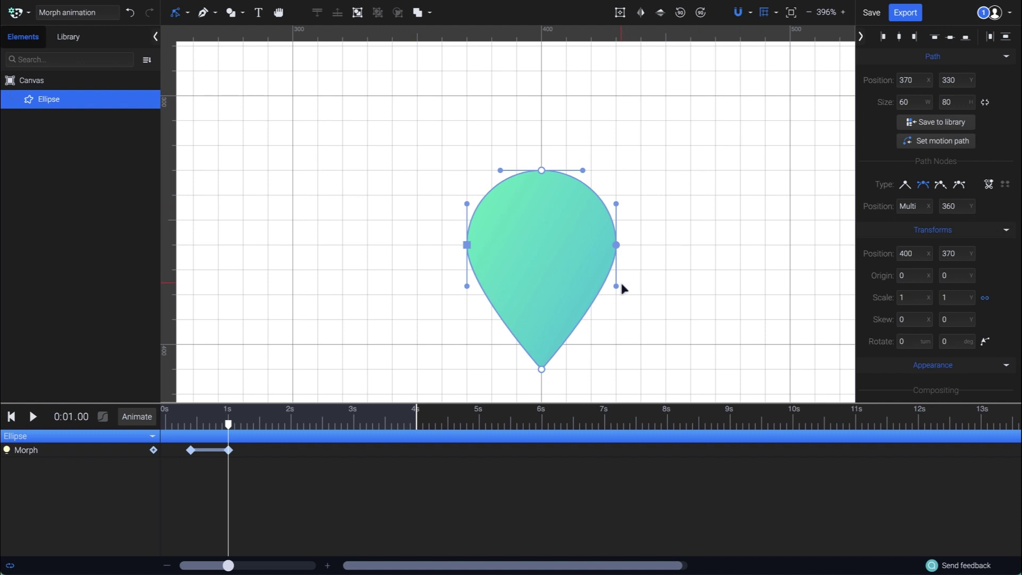
pyautogui.moveTo(621, 285); pyautogui.dragTo(612, 295)
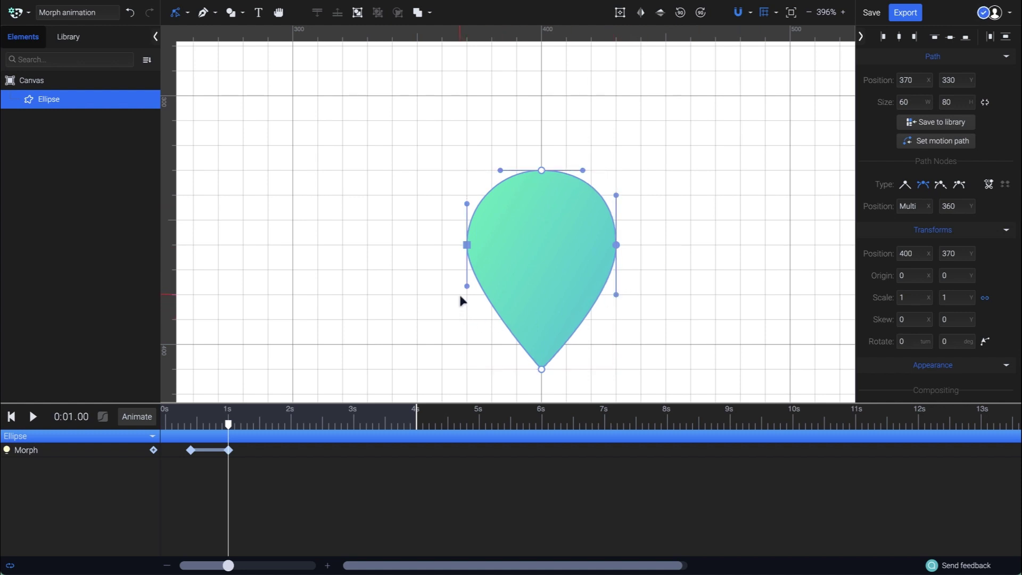
pyautogui.moveTo(467, 285); pyautogui.dragTo(467, 296)
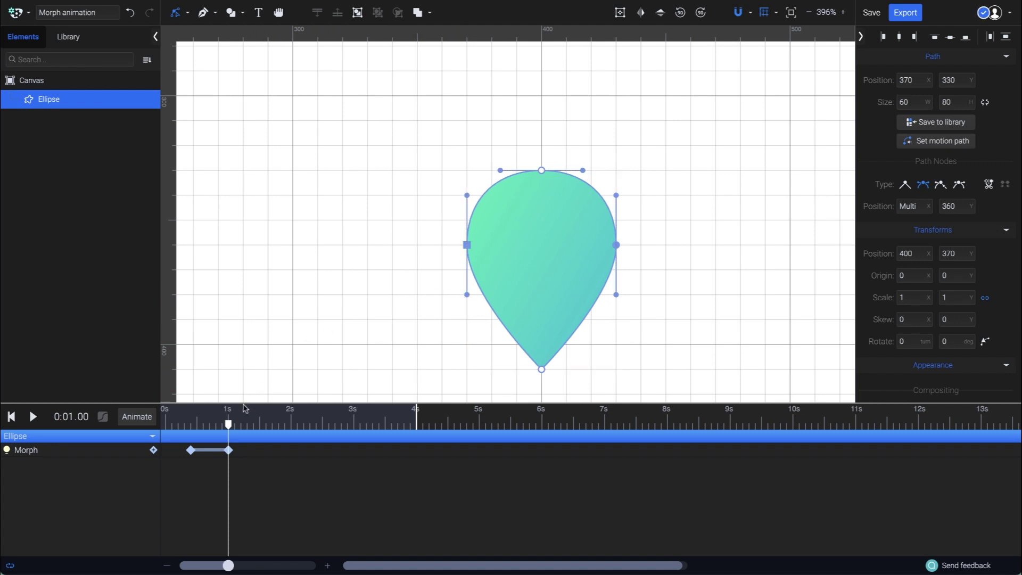
pyautogui.moveTo(230, 425)
pyautogui.mouseDown()
pyautogui.moveTo(166, 424)
pyautogui.moveTo(245, 423)
pyautogui.moveTo(217, 423)
pyautogui.mouseUp()
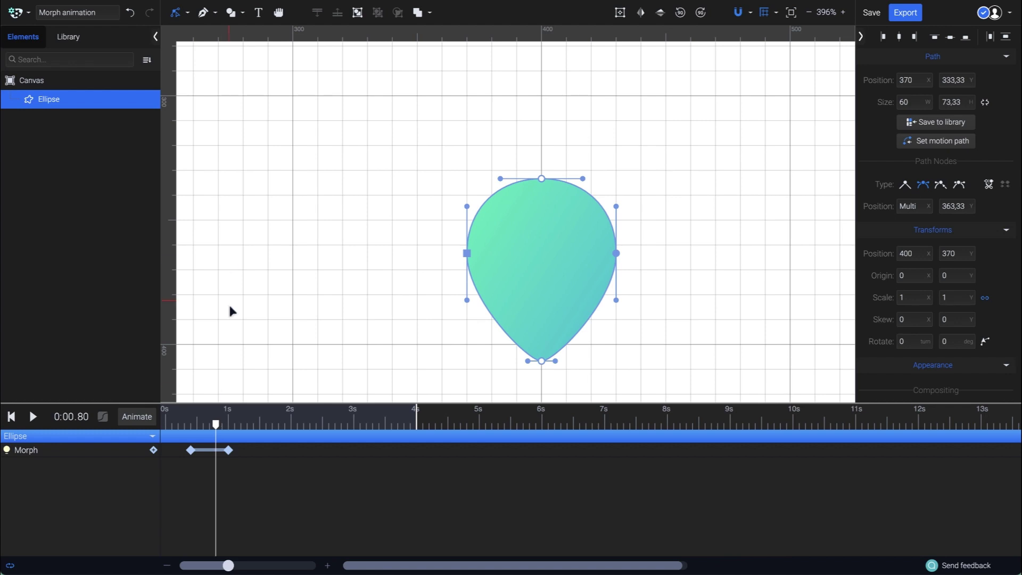
# With snapping off, draw a circle with the Ellipse tool inside the top of the pin.
pyautogui.click(242, 13)
pyautogui.click(249, 40)
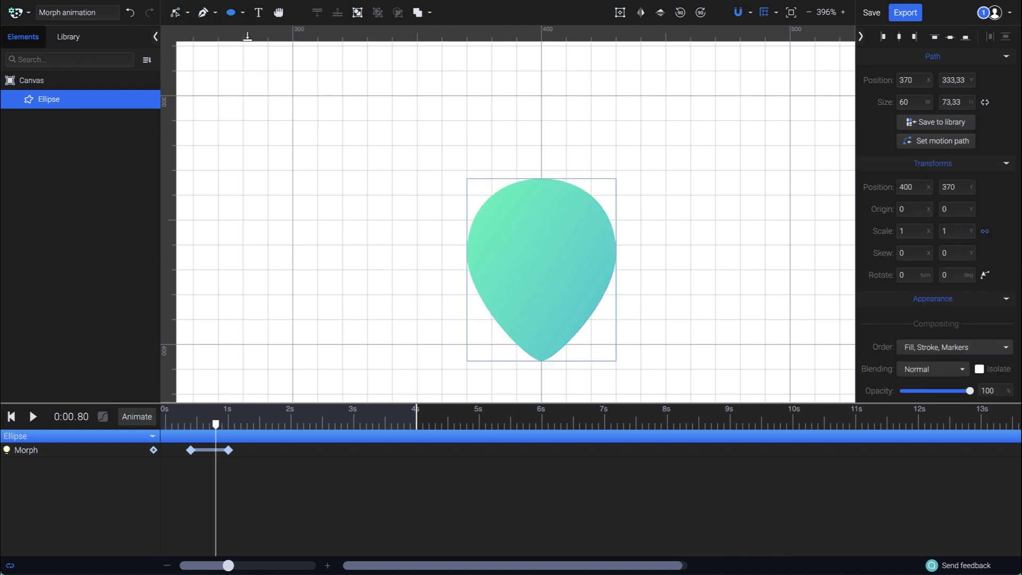
pyautogui.click(738, 12)
pyautogui.moveTo(539, 247); pyautogui.dragTo(572, 296)
# Fill the inner circle with white and select only that circle.
pyautogui.scroll(-2, 721, 292)
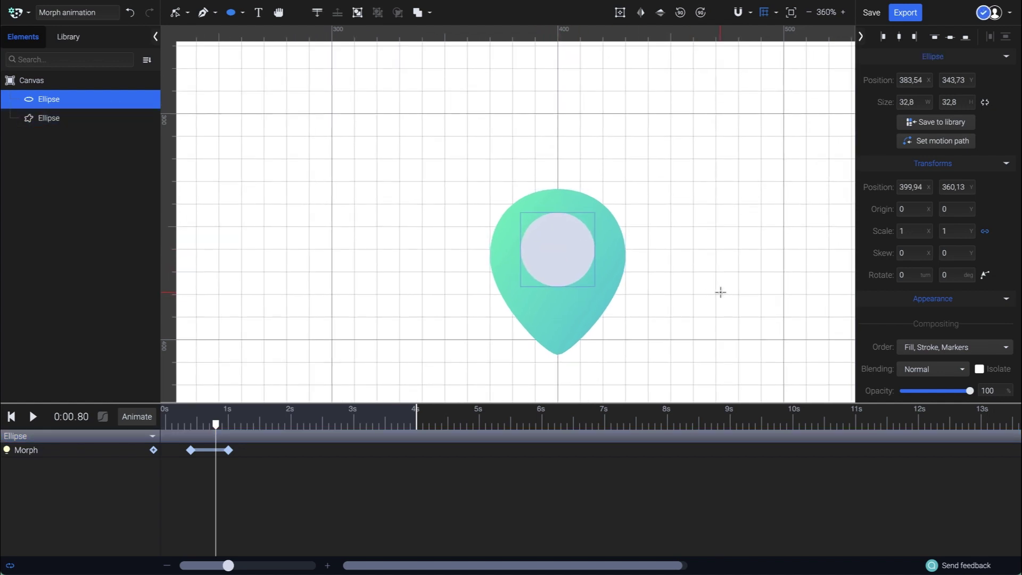
pyautogui.scroll(1, 721, 292)
pyautogui.scroll(-1, 913, 280)
pyautogui.scroll(-1, 913, 280)
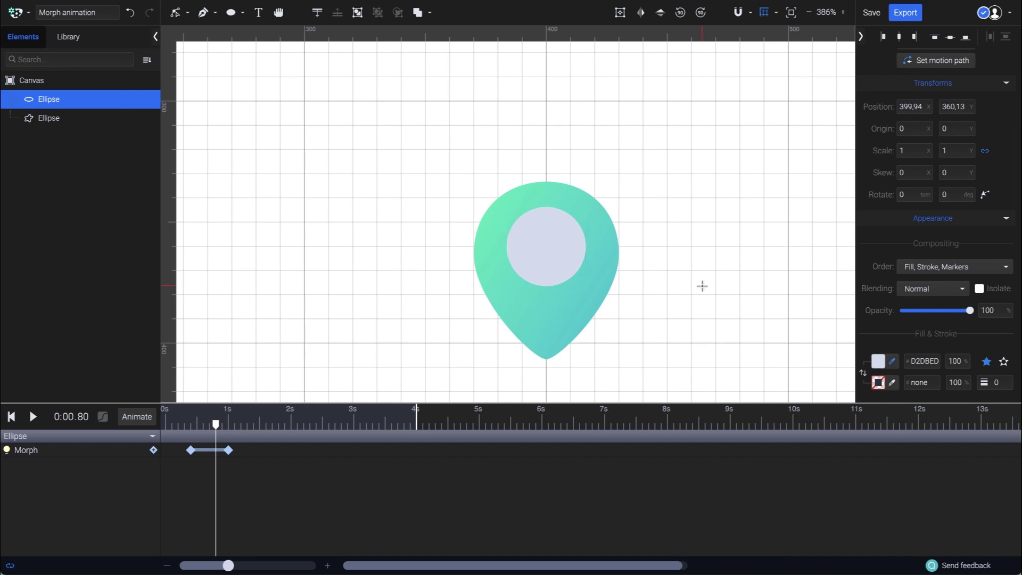
pyautogui.click(878, 361)
pyautogui.press('v')
pyautogui.keyDown('shift'); pyautogui.click(574, 321); pyautogui.keyUp('shift')
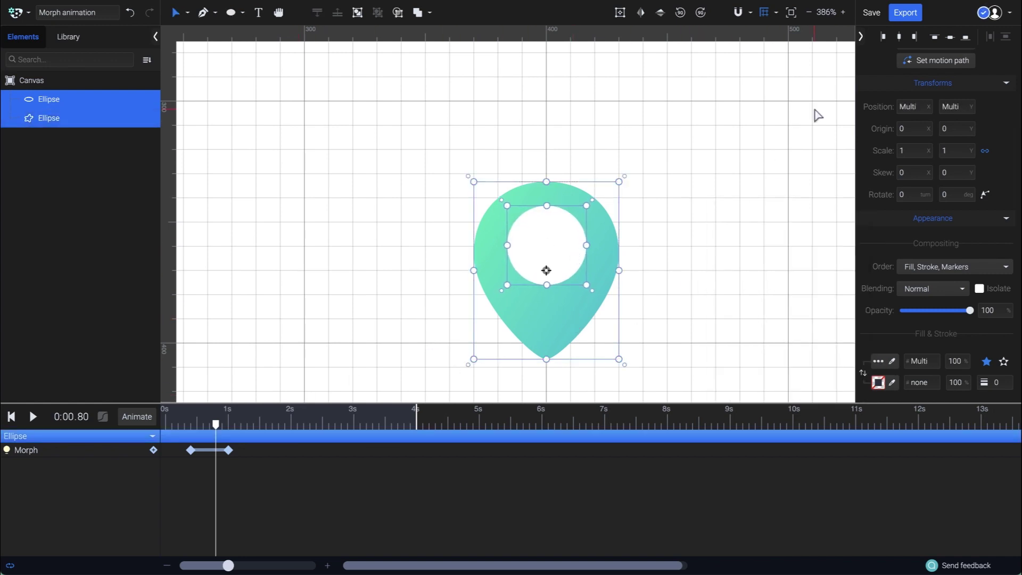
pyautogui.press('Escape')
pyautogui.click(547, 245)
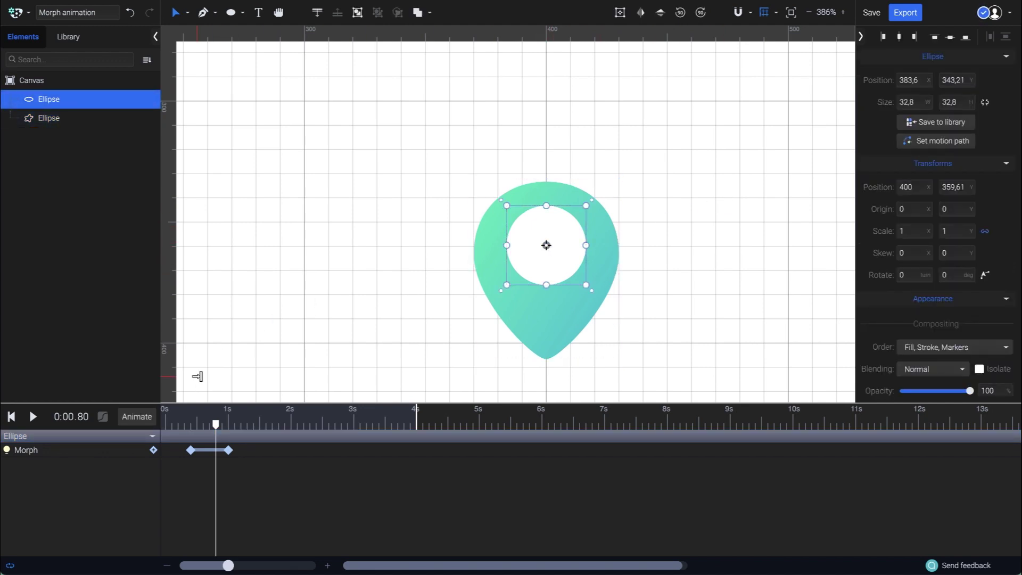
# Add a Scale animation to the inner circle with scale 0 at 0.8 s.
pyautogui.click(140, 421)
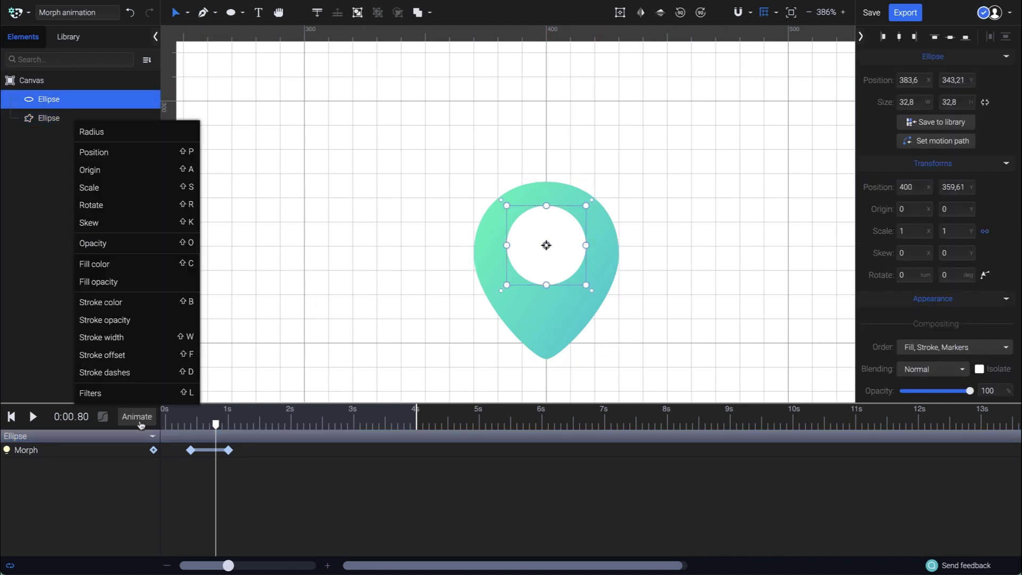
pyautogui.click(151, 187)
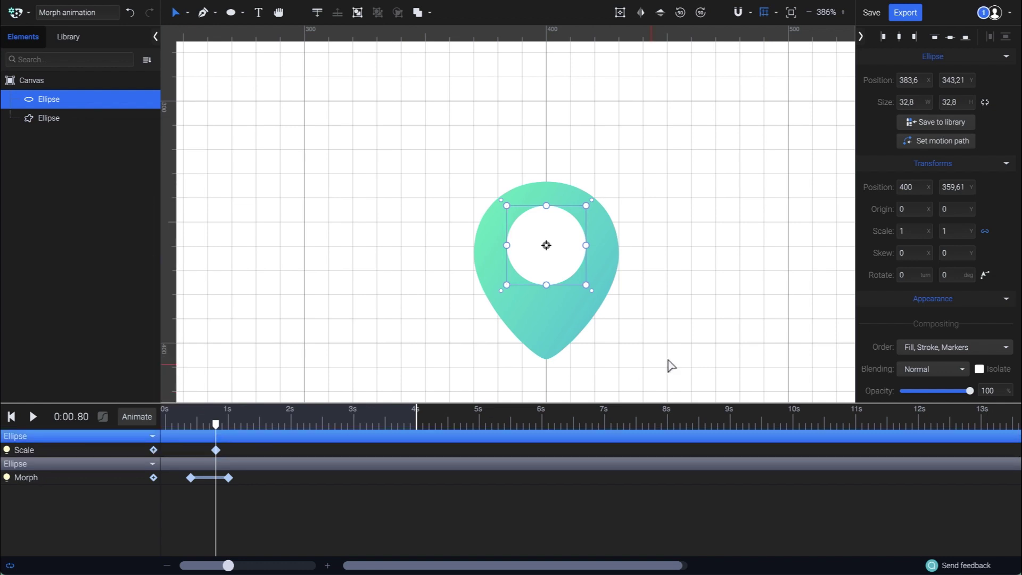
pyautogui.click(922, 232)
pyautogui.press('BackSpace')
pyautogui.write('0')
pyautogui.press('Return')
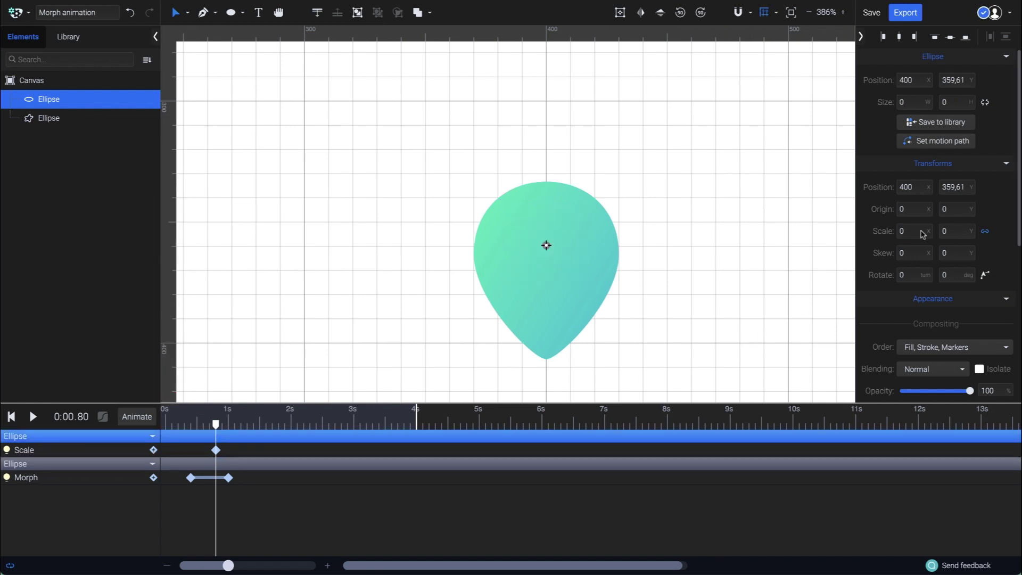
# Set the inner circle's scale to 1 near 1.1 s, nudge it slightly upward, and preview.
pyautogui.moveTo(216, 424); pyautogui.dragTo(242, 426)
pyautogui.click(911, 230)
pyautogui.press('BackSpace')
pyautogui.write('1')
pyautogui.press('Return')
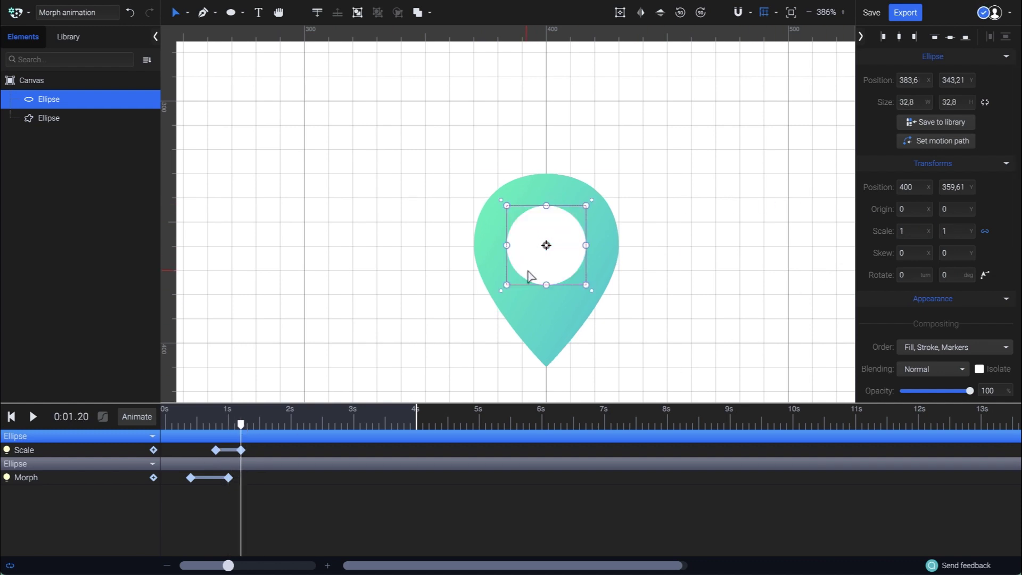
pyautogui.moveTo(548, 274); pyautogui.dragTo(553, 270)
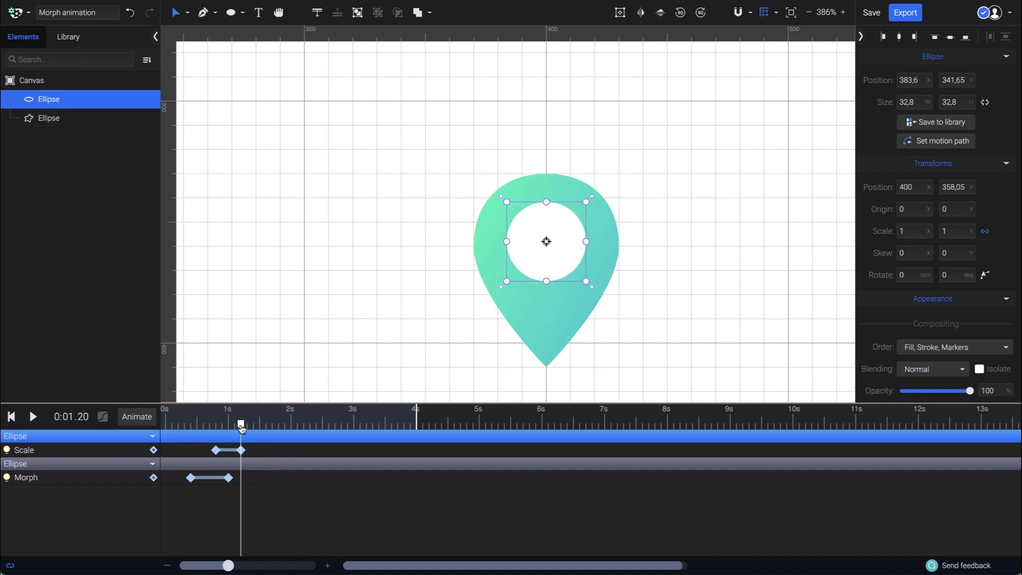
pyautogui.moveTo(242, 427); pyautogui.dragTo(267, 427)
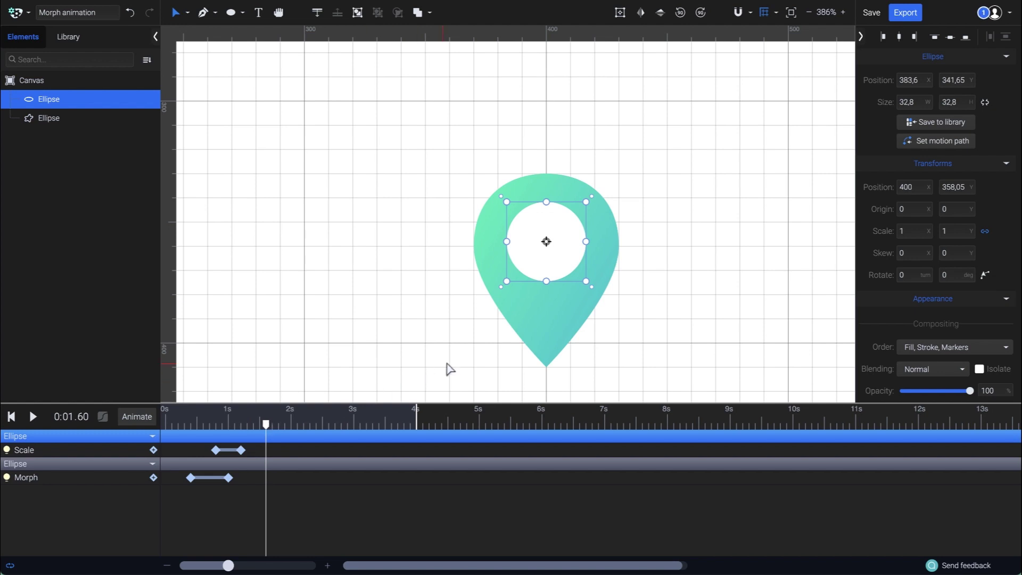
# Give the pin a Rotate animation that turns it to 180° between 2.00 s and 2.30 s.
pyautogui.click(531, 319)
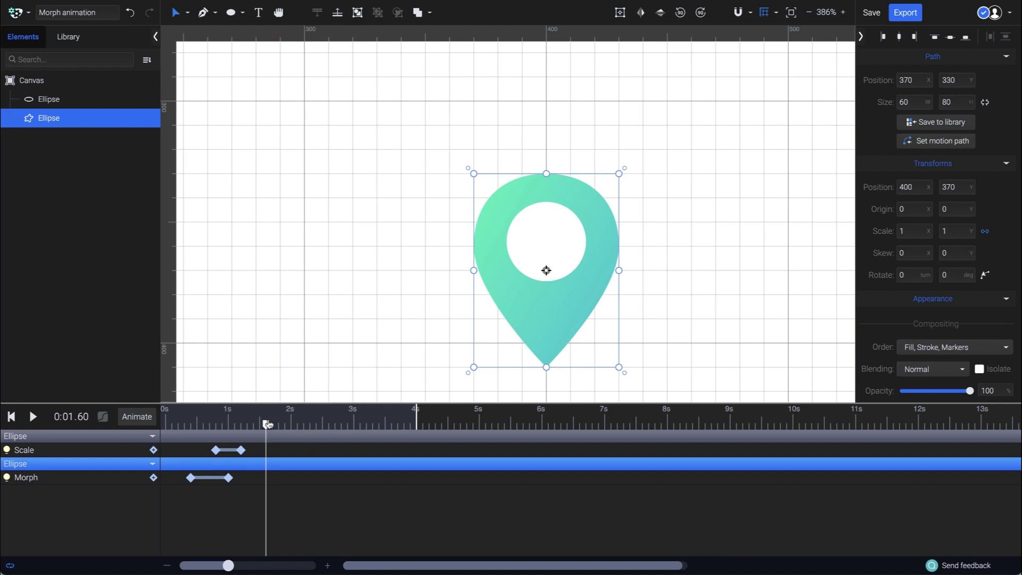
pyautogui.moveTo(273, 426); pyautogui.dragTo(293, 426)
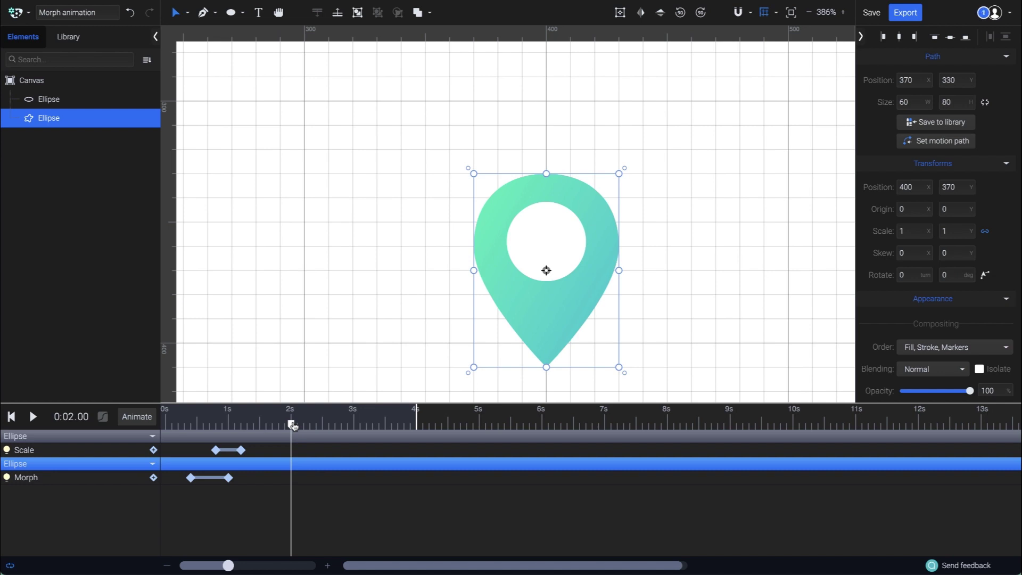
pyautogui.click(136, 419)
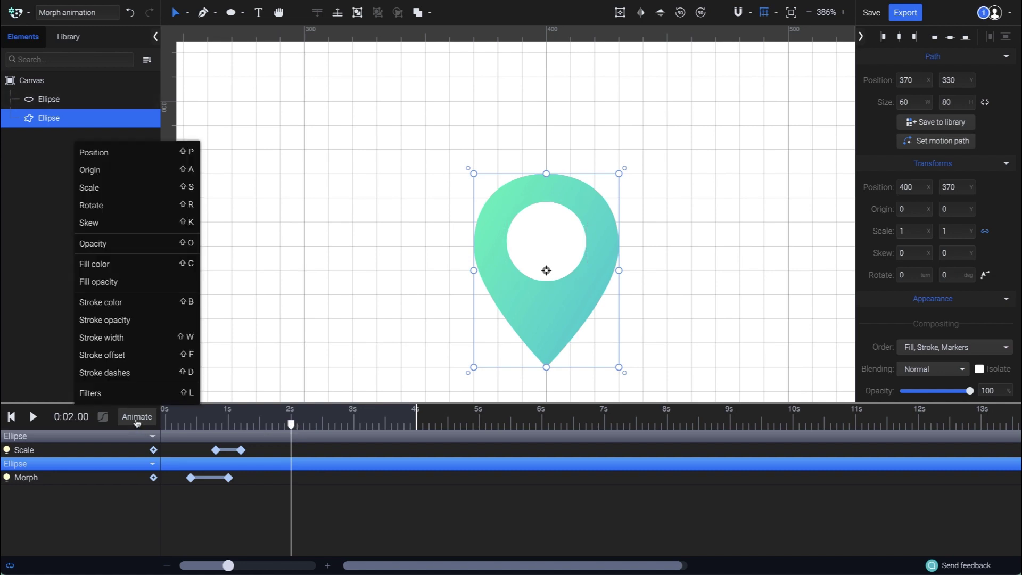
pyautogui.click(142, 205)
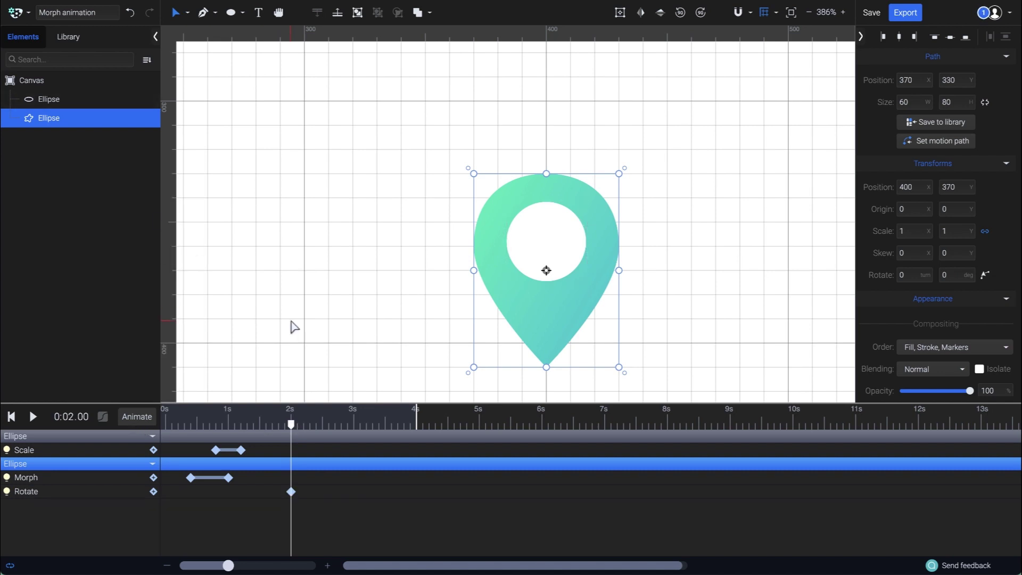
pyautogui.moveTo(291, 424); pyautogui.dragTo(311, 426)
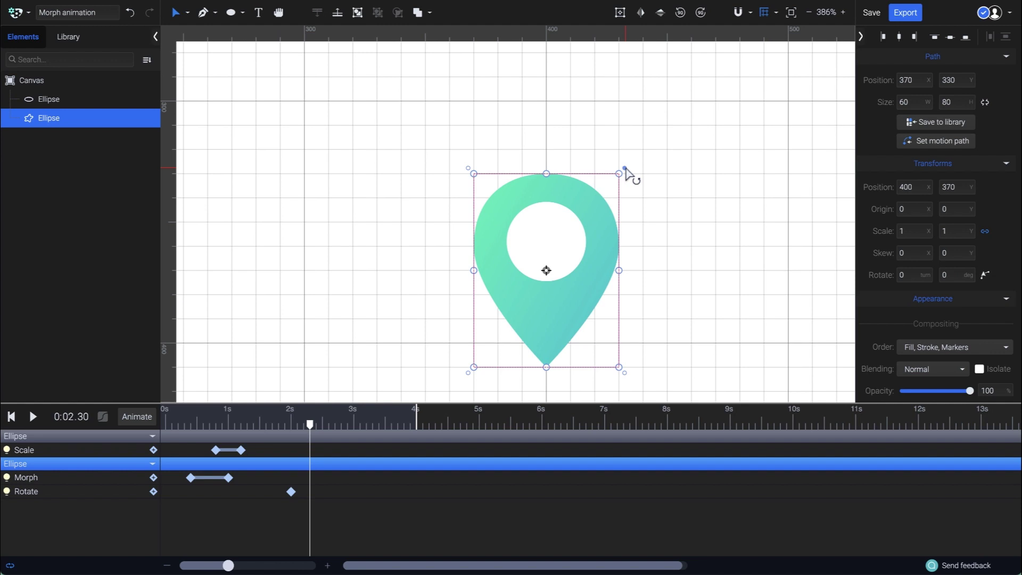
pyautogui.moveTo(625, 168); pyautogui.dragTo(466, 362)
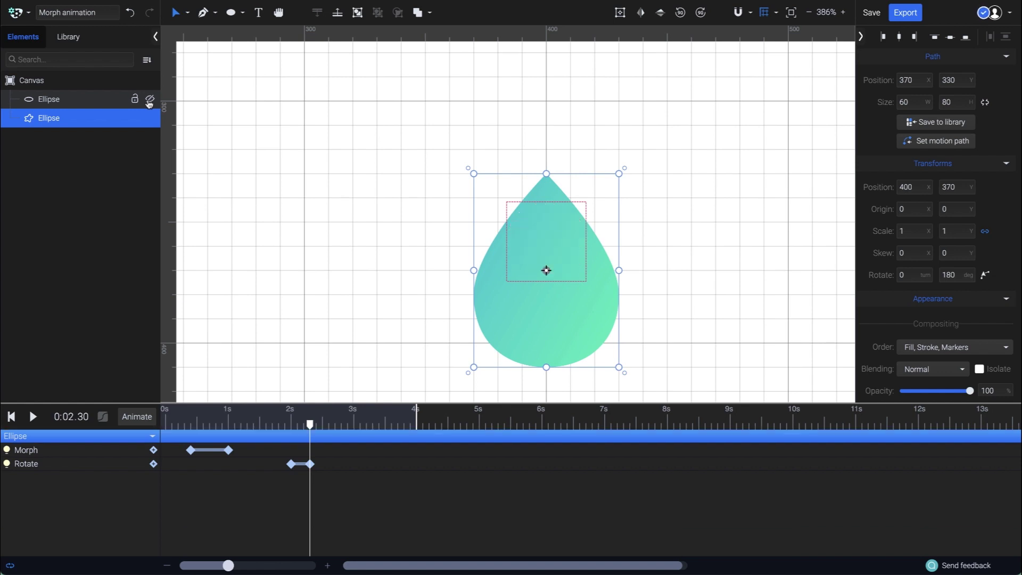
# Hide the inner white circle, add a Morph keyframe at 2.00 s, and move to 2.30 s.
pyautogui.click(150, 100)
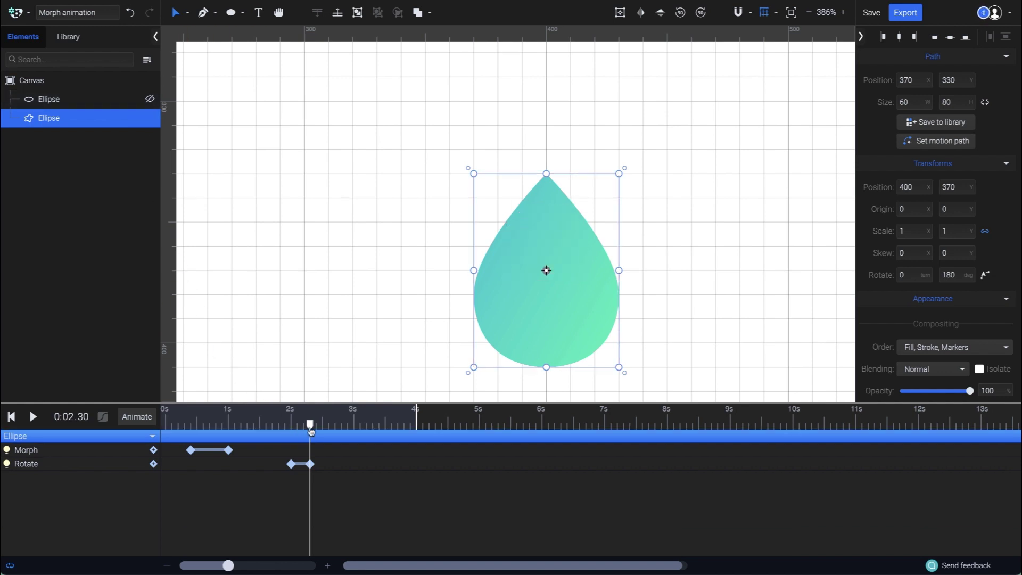
pyautogui.moveTo(311, 427); pyautogui.dragTo(291, 429)
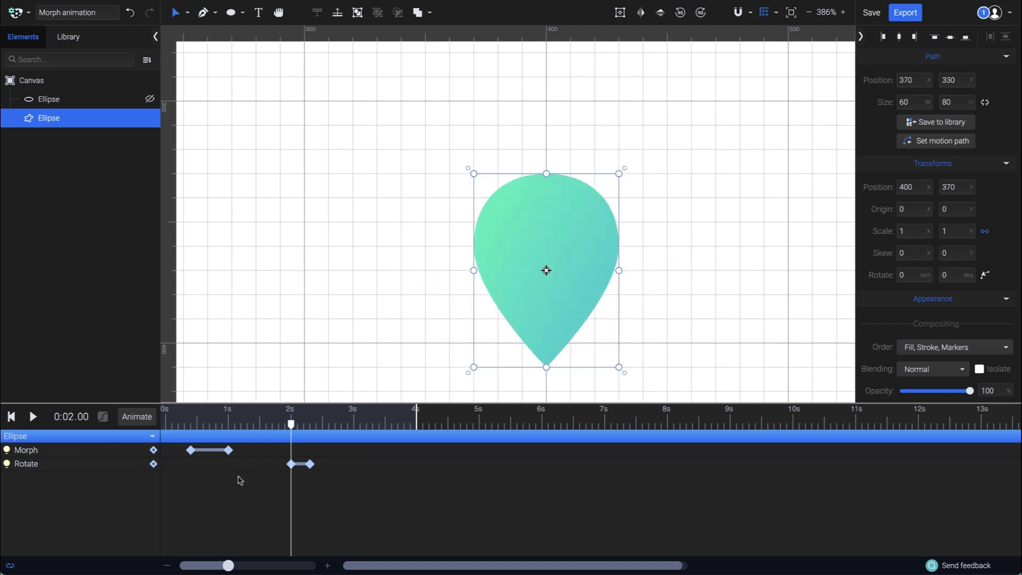
pyautogui.click(153, 450)
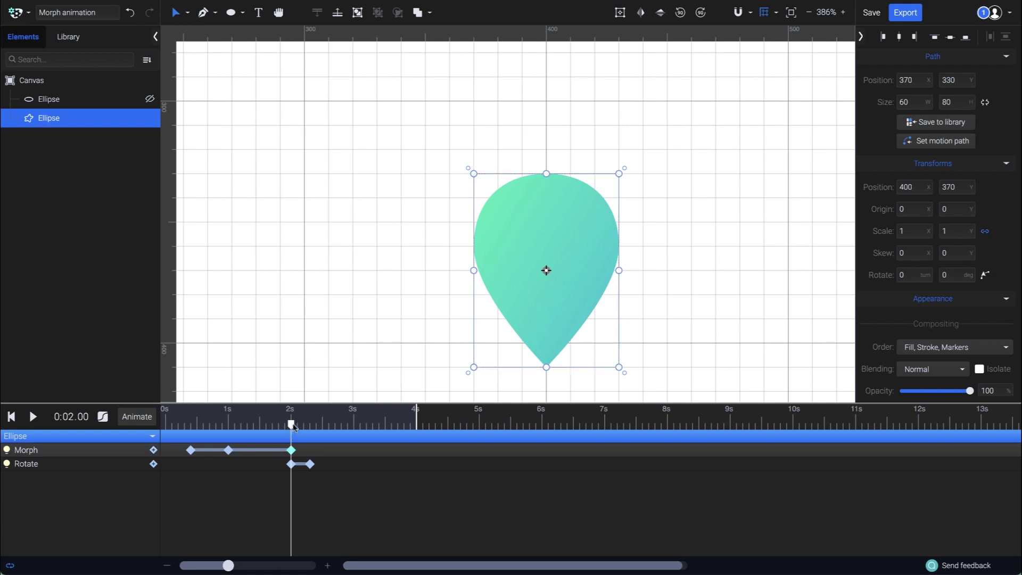
pyautogui.moveTo(296, 428); pyautogui.dragTo(313, 428)
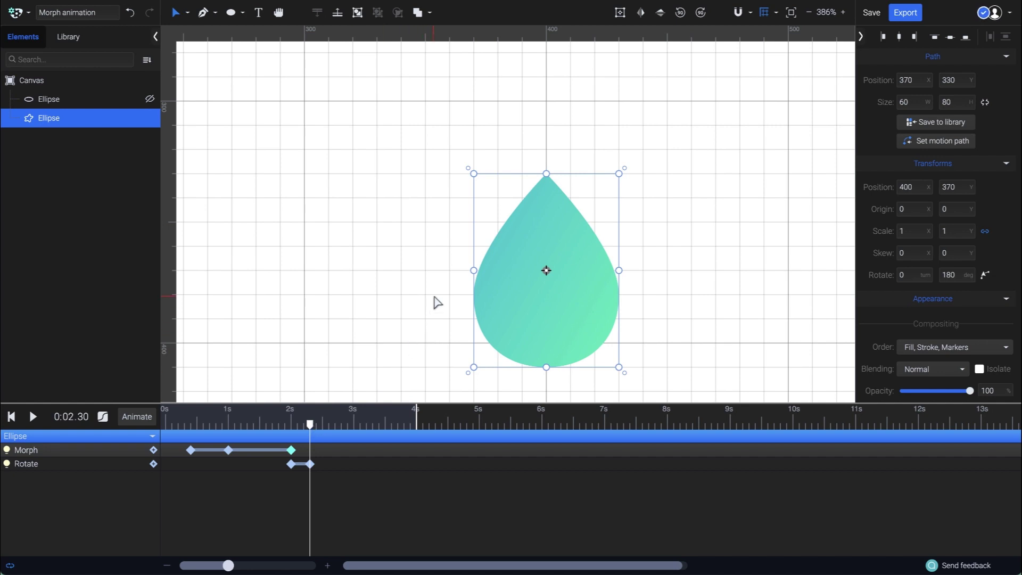
# Pull the side nodes up and the top node down to form the heart's two rounded lobes and cleft.
pyautogui.press('n')
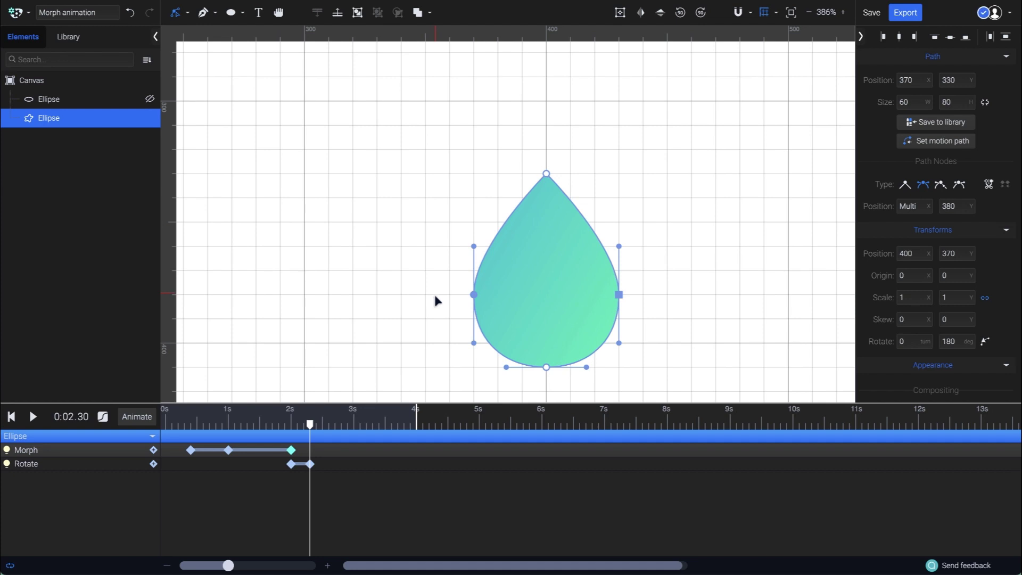
pyautogui.click(545, 173)
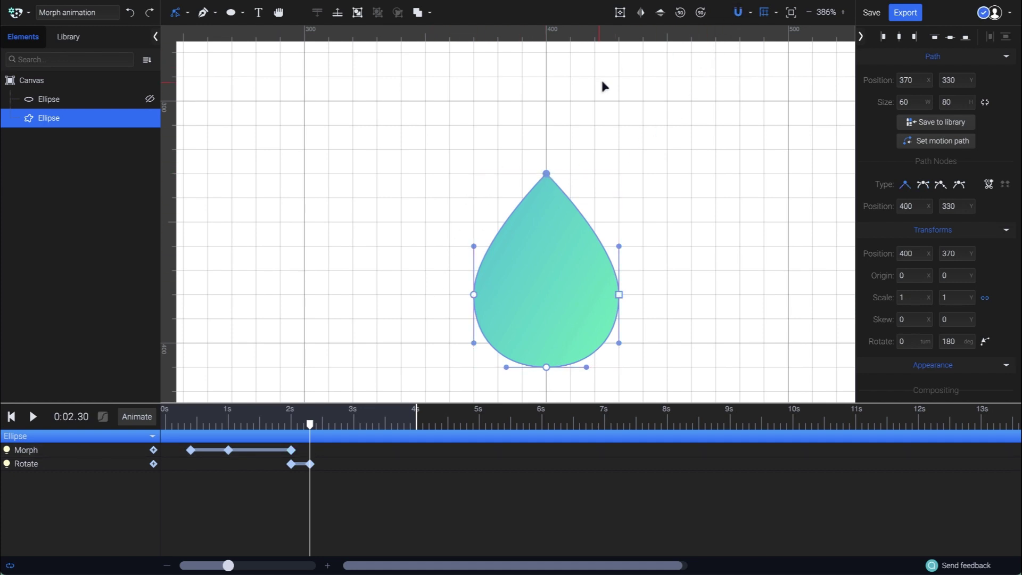
pyautogui.moveTo(546, 175); pyautogui.dragTo(548, 197)
pyautogui.moveTo(619, 297); pyautogui.dragTo(623, 237)
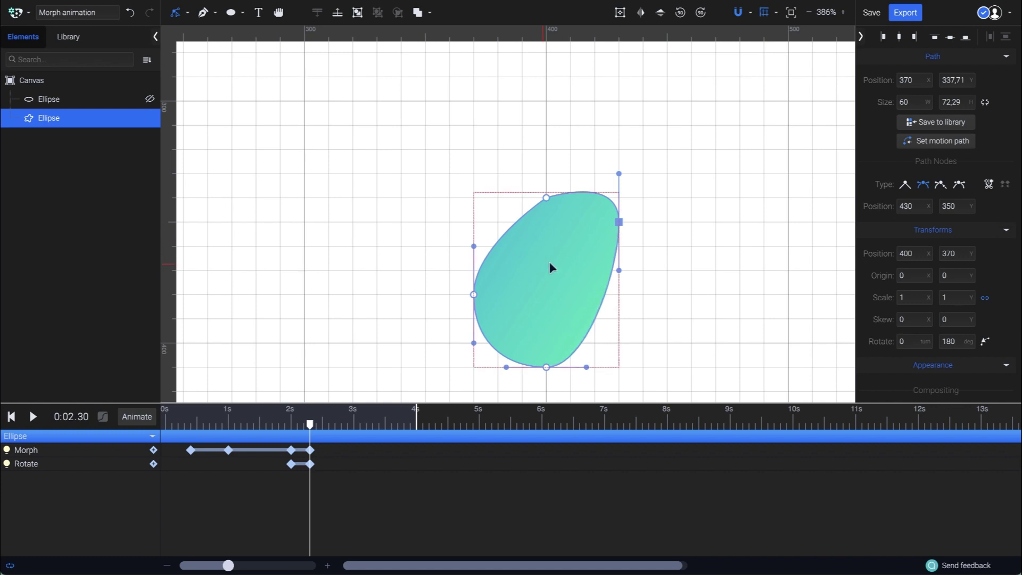
pyautogui.moveTo(473, 295); pyautogui.dragTo(471, 230)
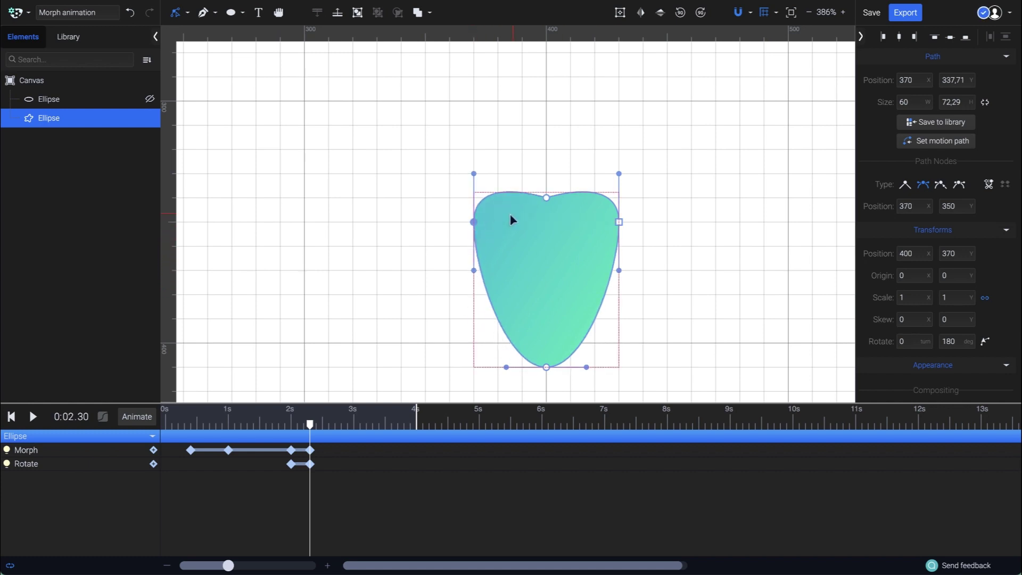
pyautogui.moveTo(551, 202); pyautogui.dragTo(553, 218)
pyautogui.moveTo(620, 223); pyautogui.dragTo(634, 238)
pyautogui.moveTo(474, 222); pyautogui.dragTo(451, 253)
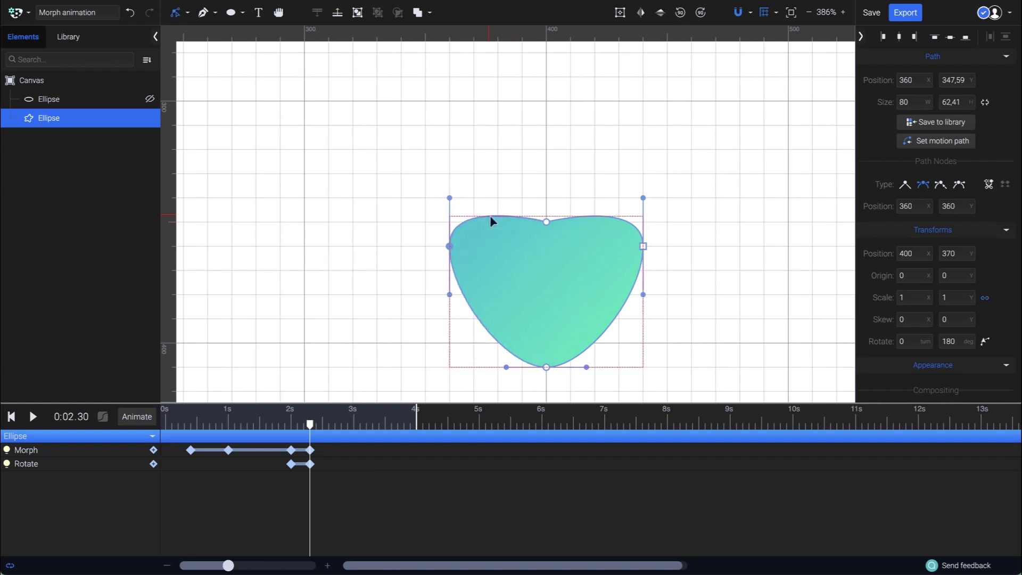
pyautogui.moveTo(449, 197); pyautogui.dragTo(453, 159)
pyautogui.moveTo(643, 197); pyautogui.dragTo(643, 163)
# Refine the heart by shortening the bottom point's handles, widening the lower curves, and evening out the top notch.
pyautogui.click(547, 367)
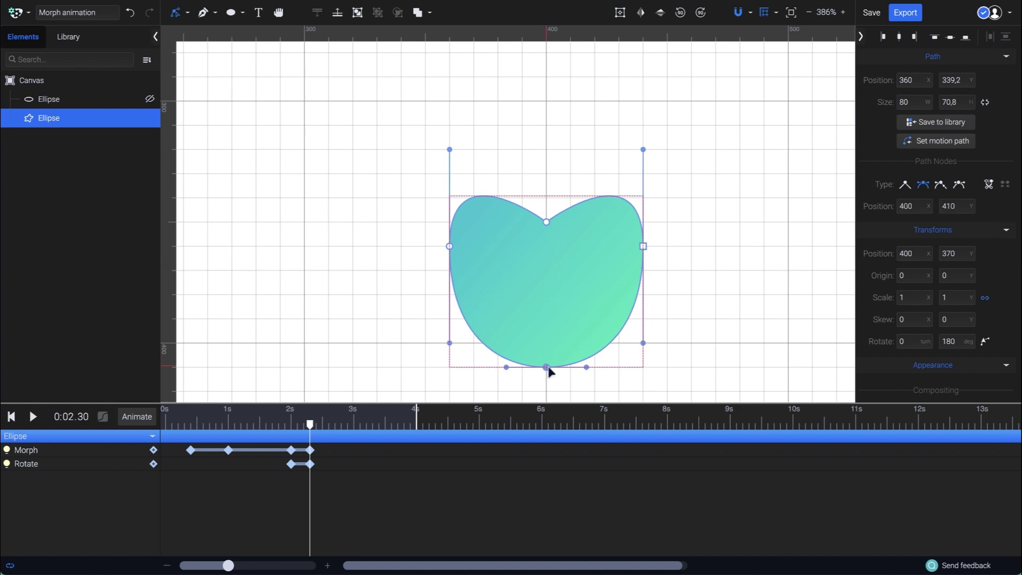
pyautogui.moveTo(586, 366); pyautogui.dragTo(577, 369)
pyautogui.moveTo(516, 366); pyautogui.dragTo(519, 369)
pyautogui.moveTo(450, 343); pyautogui.dragTo(473, 343)
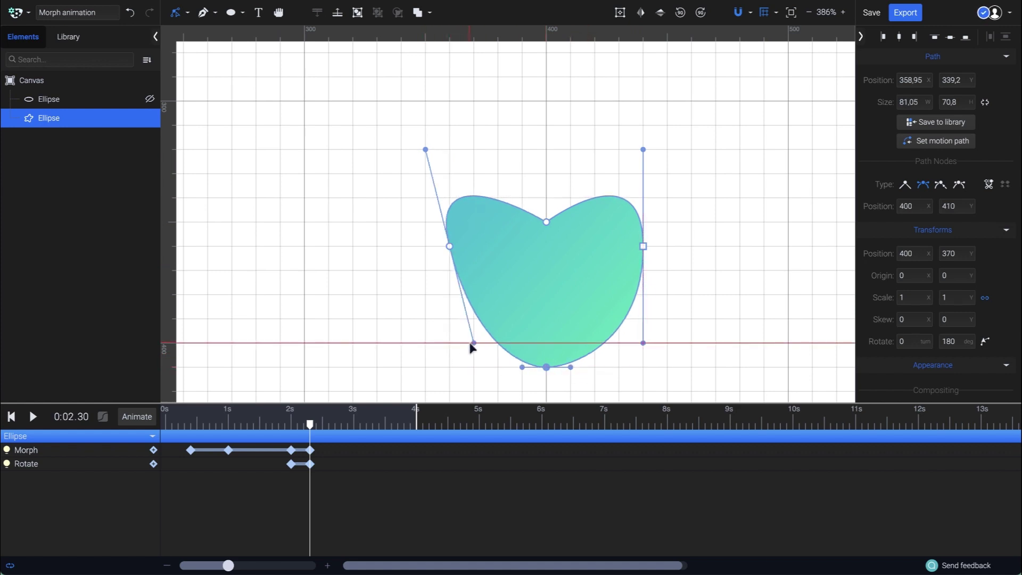
pyautogui.moveTo(643, 343); pyautogui.dragTo(620, 343)
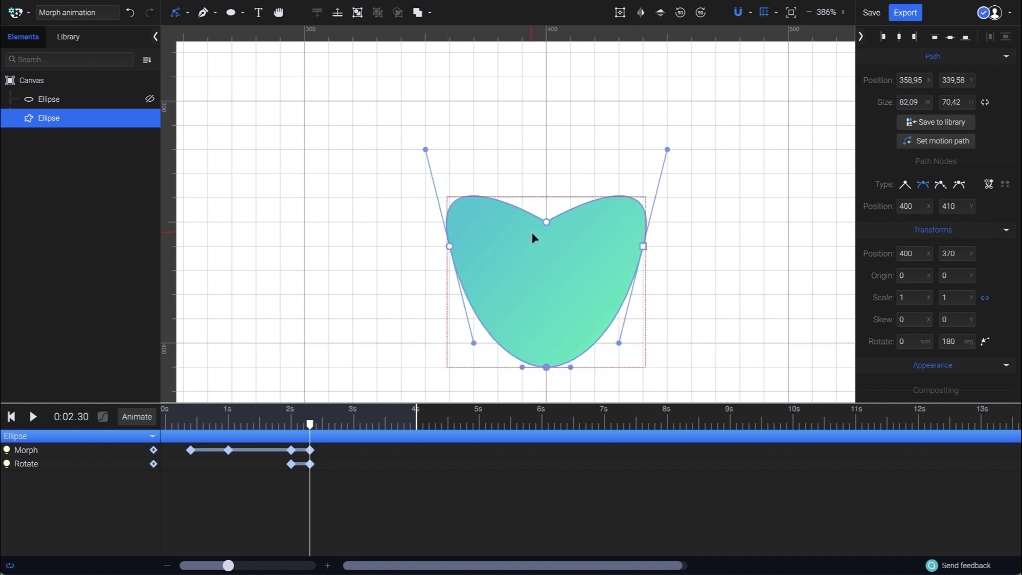
pyautogui.moveTo(541, 222); pyautogui.dragTo(546, 173)
pyautogui.moveTo(557, 215); pyautogui.dragTo(547, 178)
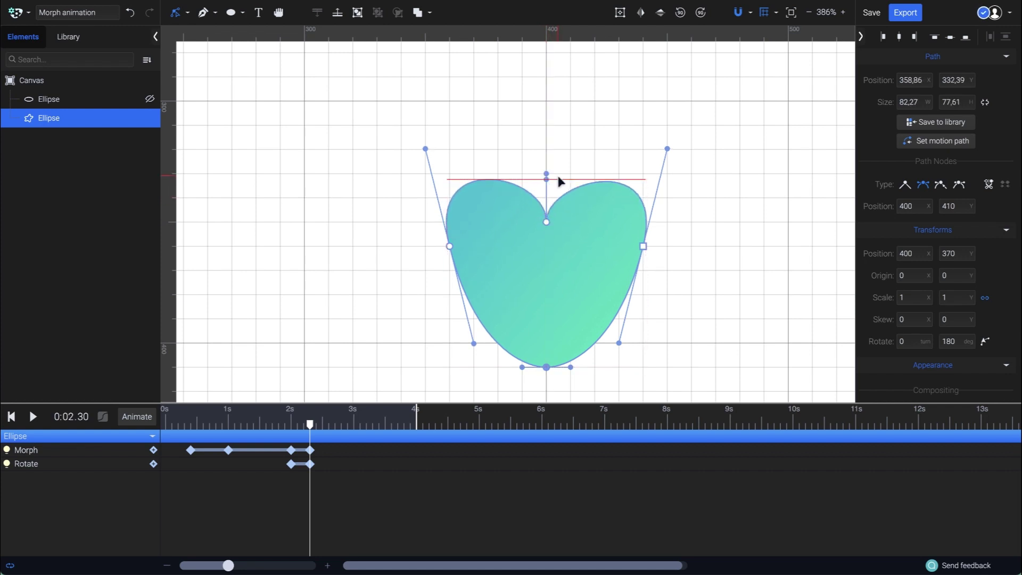
pyautogui.moveTo(654, 243); pyautogui.dragTo(603, 371)
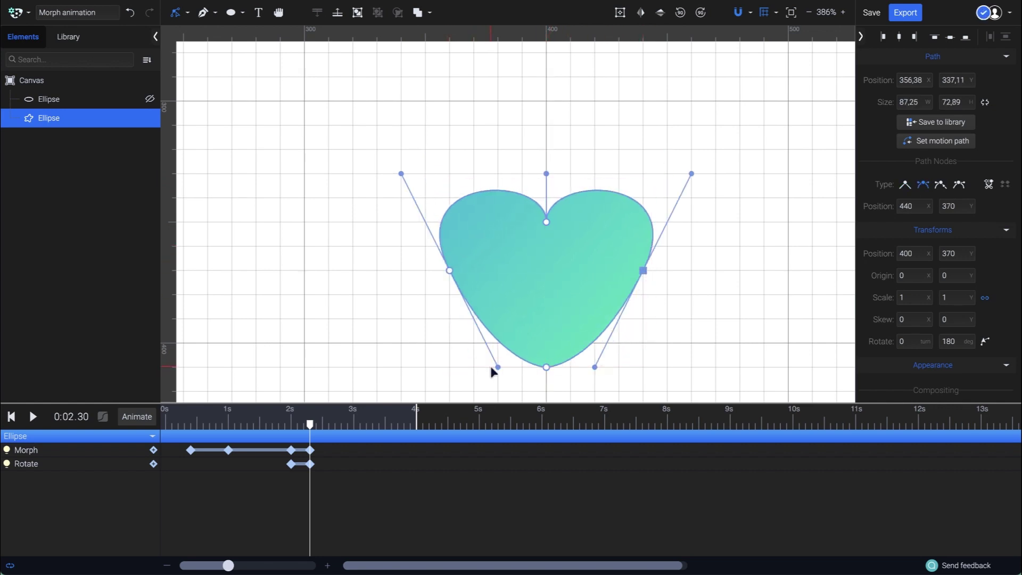
pyautogui.hotkey('ctrl', 'z')
pyautogui.hotkey('ctrl', 'z')
pyautogui.moveTo(546, 173); pyautogui.dragTo(532, 172)
pyautogui.click(187, 13)
# Return to the Selection tool, deselect the heart, preview the morph, and move to 2.60 s.
pyautogui.click(159, 37)
pyautogui.click(468, 127)
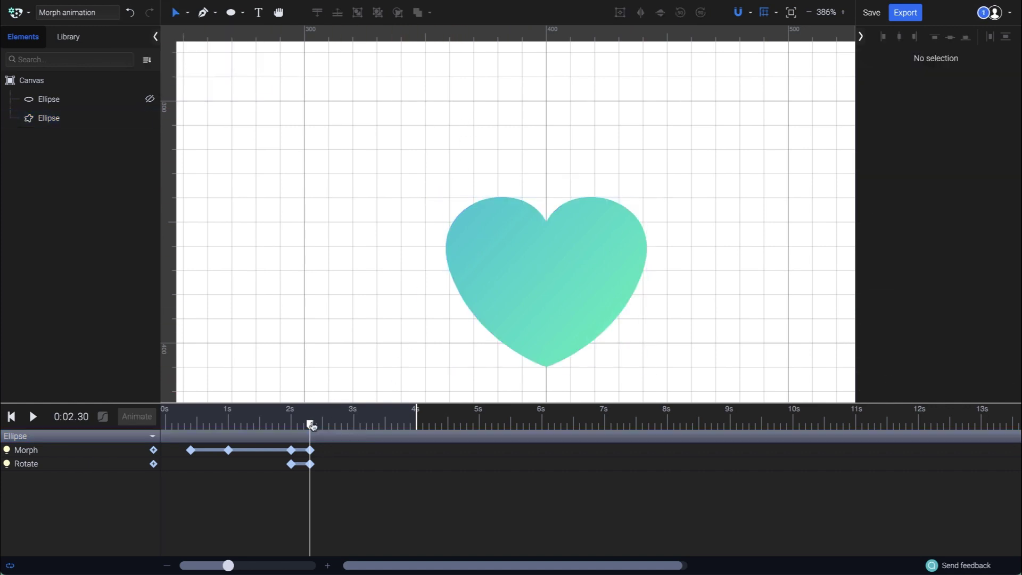
pyautogui.moveTo(311, 424)
pyautogui.mouseDown()
pyautogui.moveTo(176, 425)
pyautogui.moveTo(313, 424)
pyautogui.moveTo(310, 416)
pyautogui.mouseUp()
pyautogui.moveTo(310, 425); pyautogui.dragTo(331, 426)
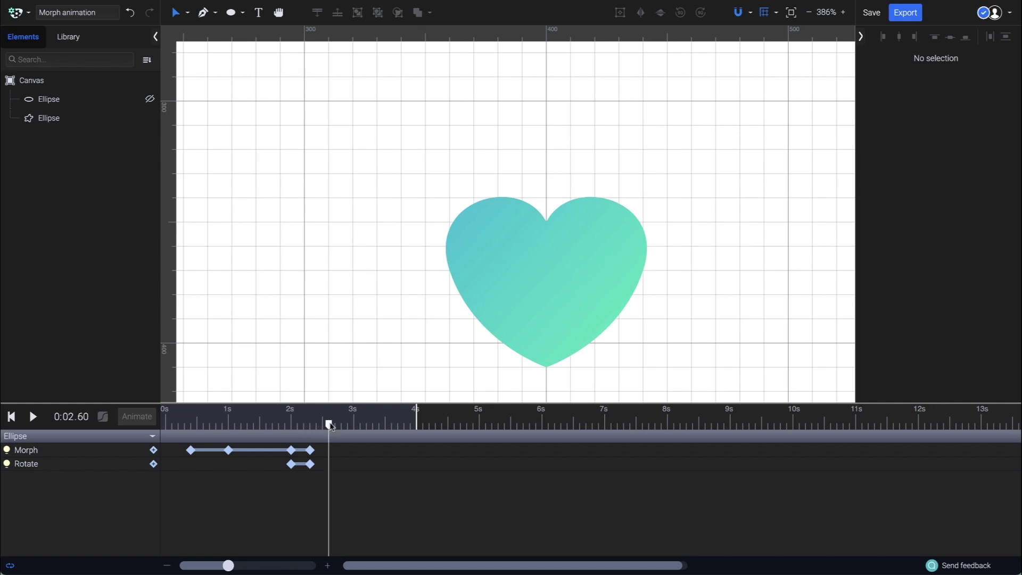
# Add a Morph keyframe at 2.6 s, then at 2.8 s widen the heart's sides and lower its bottom point.
pyautogui.click(153, 450)
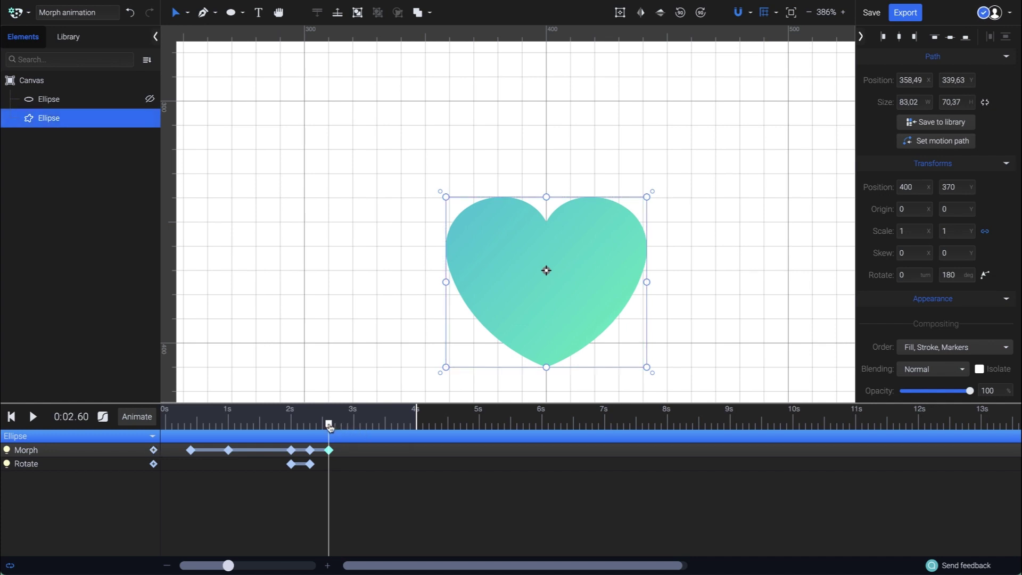
pyautogui.moveTo(330, 426); pyautogui.dragTo(343, 427)
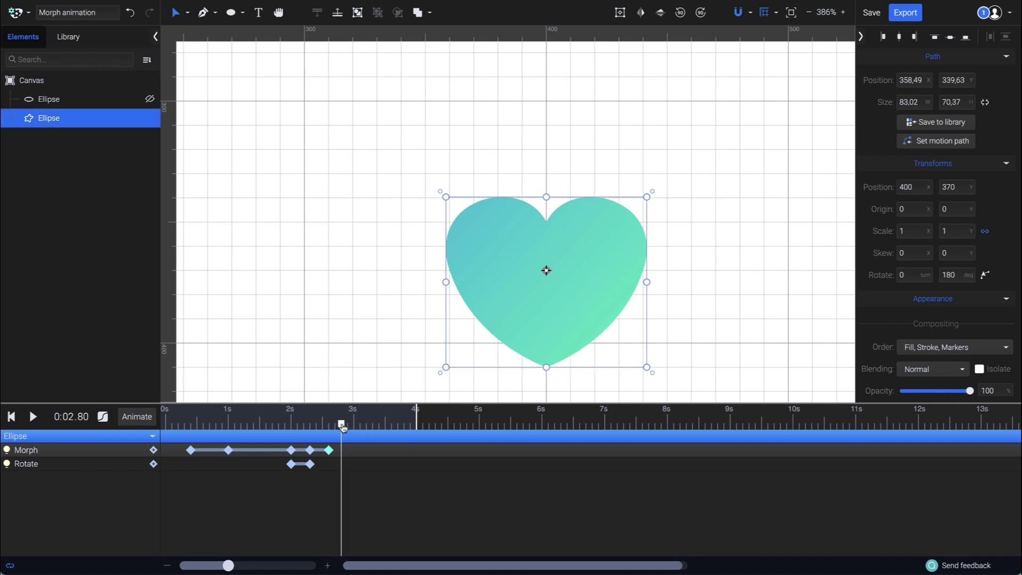
pyautogui.doubleClick(498, 319)
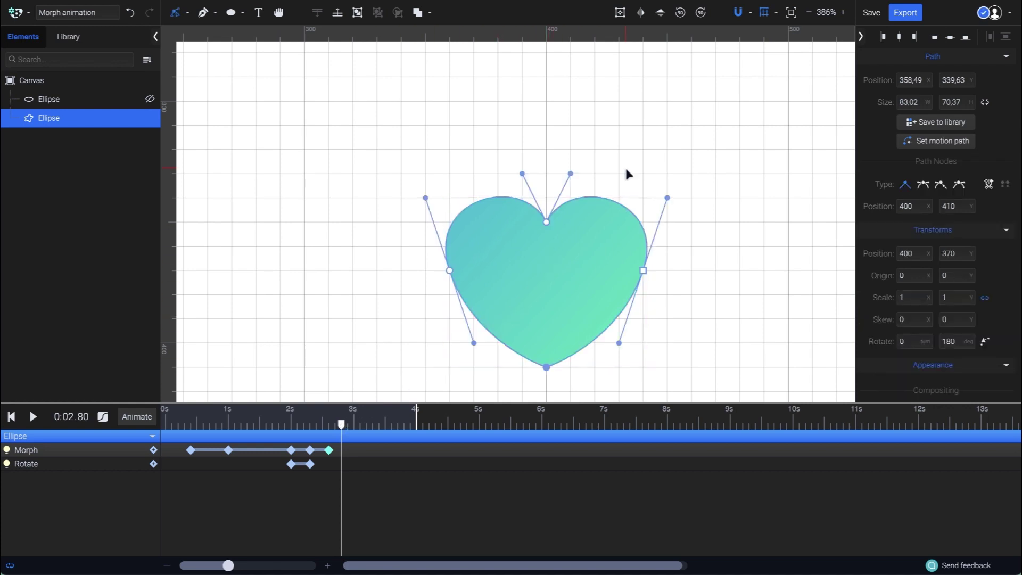
pyautogui.moveTo(643, 271); pyautogui.dragTo(646, 275)
pyautogui.click(450, 270)
pyautogui.moveTo(450, 270); pyautogui.dragTo(445, 270)
pyautogui.click(546, 367)
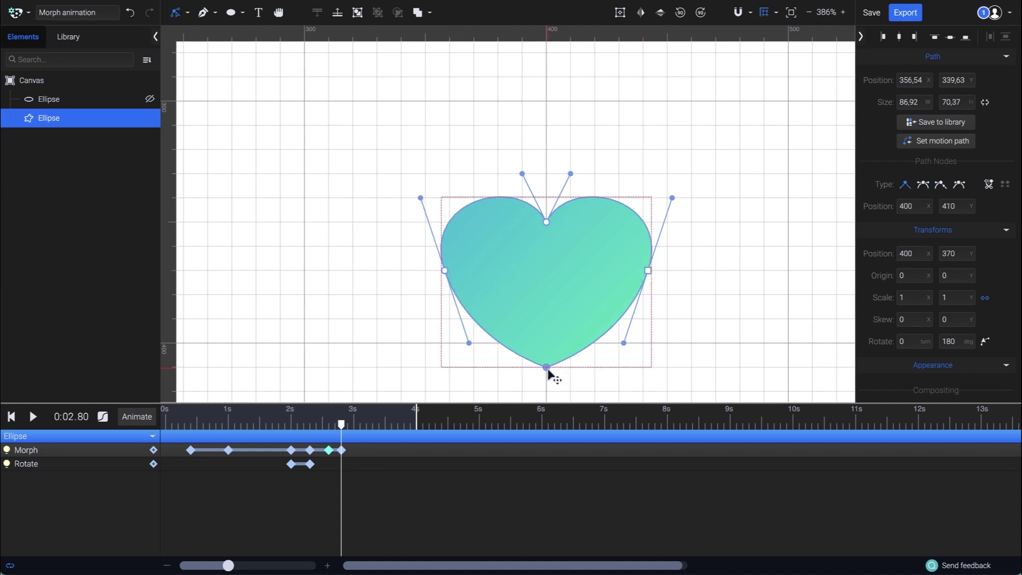
pyautogui.moveTo(547, 368); pyautogui.dragTo(549, 376)
# Raise the heart's top cleft and enlarge both top lobes, then scrub to preview the swell.
pyautogui.click(545, 224)
pyautogui.moveTo(545, 224); pyautogui.dragTo(544, 221)
pyautogui.moveTo(571, 166); pyautogui.dragTo(584, 163)
pyautogui.moveTo(522, 167); pyautogui.dragTo(510, 163)
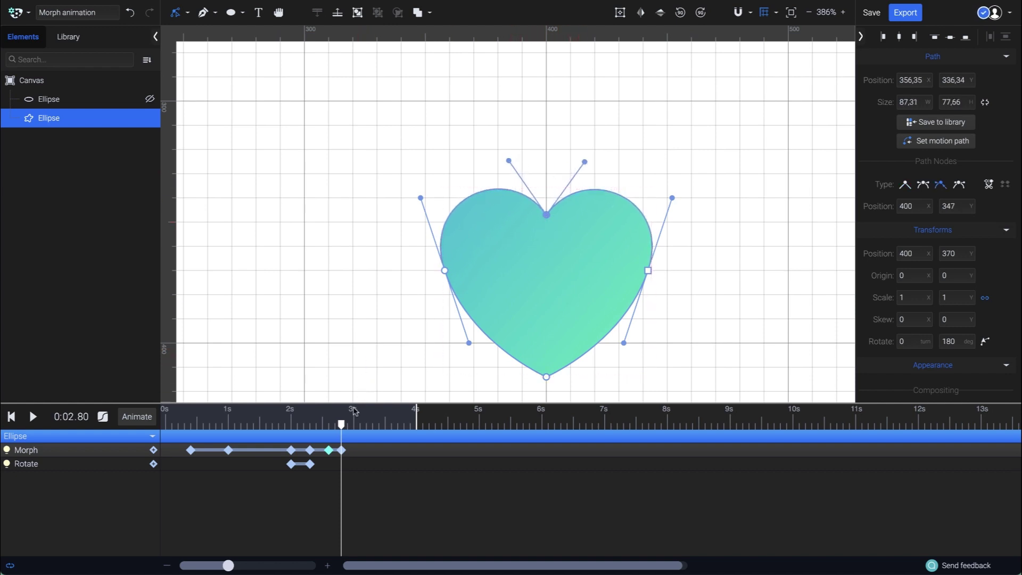
pyautogui.moveTo(342, 426)
pyautogui.mouseDown()
pyautogui.moveTo(327, 426)
pyautogui.moveTo(352, 423)
pyautogui.moveTo(272, 424)
pyautogui.moveTo(342, 423)
pyautogui.mouseUp()
# Push the sides and bottom further out and lift both lobes higher, reaching about 93.45 × 81.69.
pyautogui.moveTo(444, 270); pyautogui.dragTo(437, 271)
pyautogui.click(648, 271)
pyautogui.moveTo(648, 271); pyautogui.dragTo(654, 273)
pyautogui.moveTo(547, 377); pyautogui.dragTo(547, 382)
pyautogui.moveTo(509, 160); pyautogui.dragTo(499, 150)
pyautogui.moveTo(585, 162); pyautogui.dragTo(595, 150)
pyautogui.moveTo(342, 426)
pyautogui.mouseDown()
pyautogui.moveTo(331, 426)
pyautogui.moveTo(354, 426)
pyautogui.mouseUp()
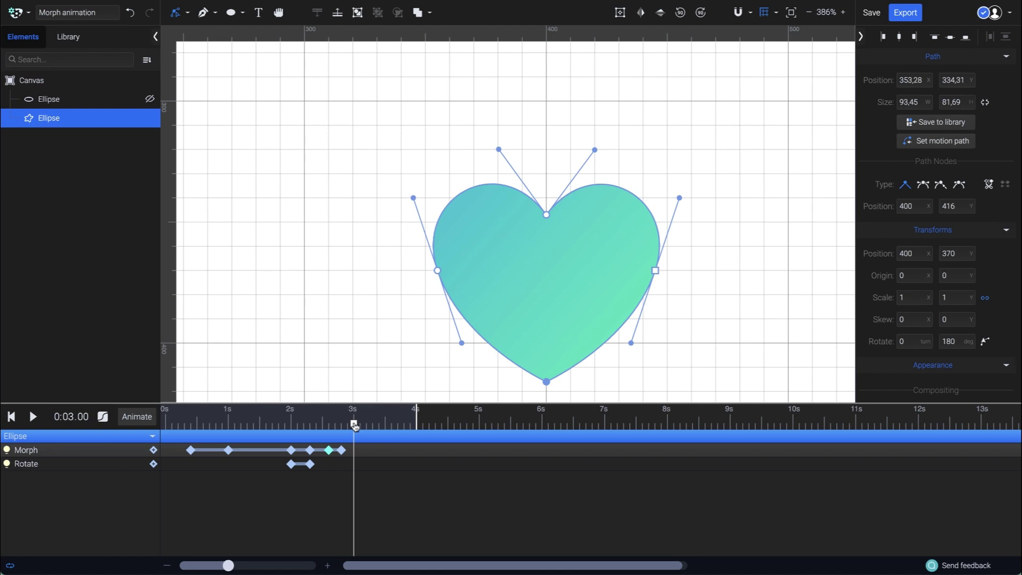
# Duplicate the last heart Morph keyframe to 3 s so the heart shrinks back to 83.02 × 70.37.
pyautogui.rightClick(329, 450)
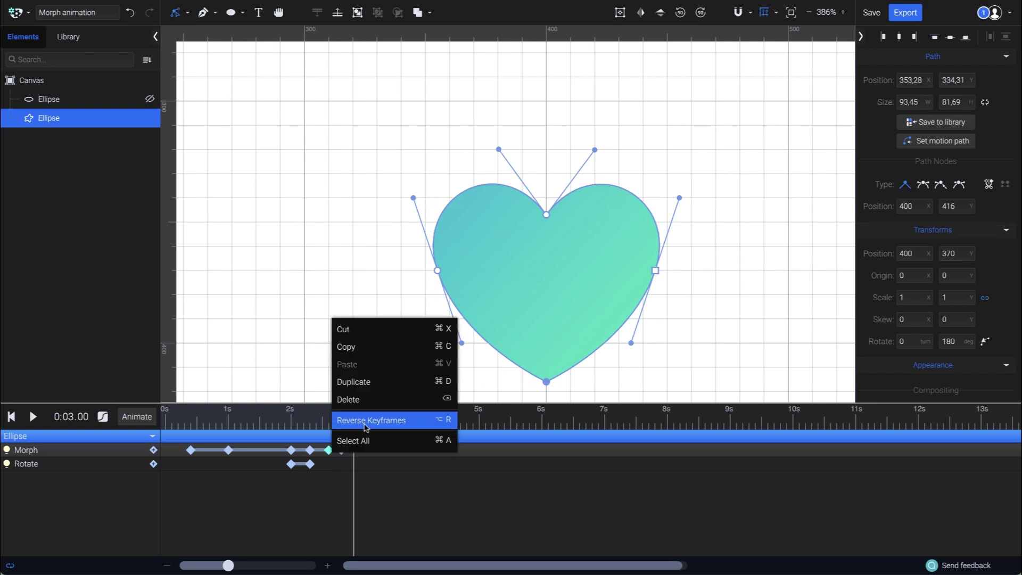
pyautogui.click(401, 381)
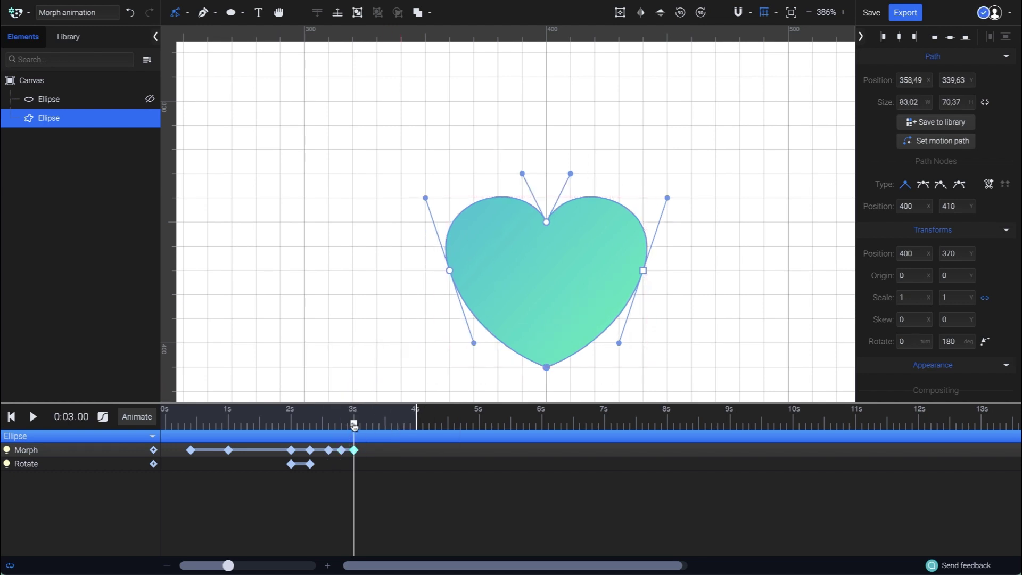
pyautogui.moveTo(354, 426)
pyautogui.mouseDown()
pyautogui.moveTo(330, 426)
pyautogui.moveTo(355, 426)
pyautogui.mouseUp()
# Unhide the inner white Ellipse and paste its copied Scale keyframes at 2 s.
pyautogui.click(150, 99)
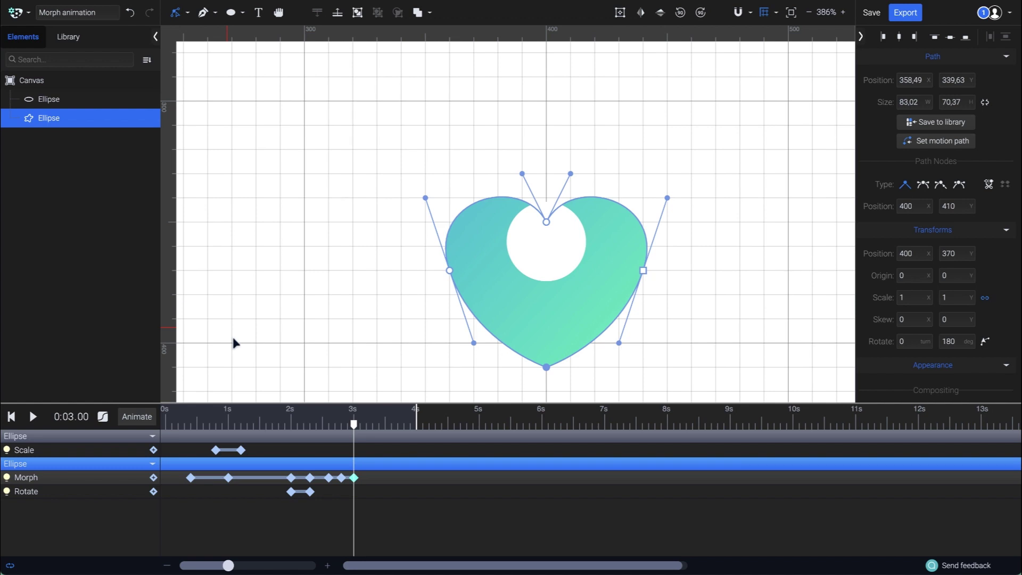
pyautogui.moveTo(356, 432); pyautogui.dragTo(295, 426)
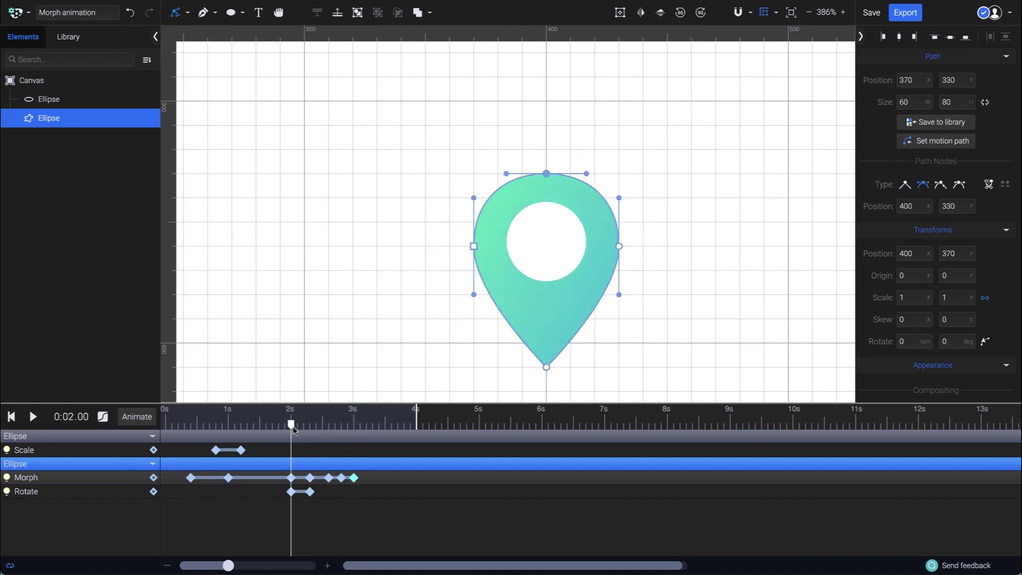
pyautogui.click(229, 449)
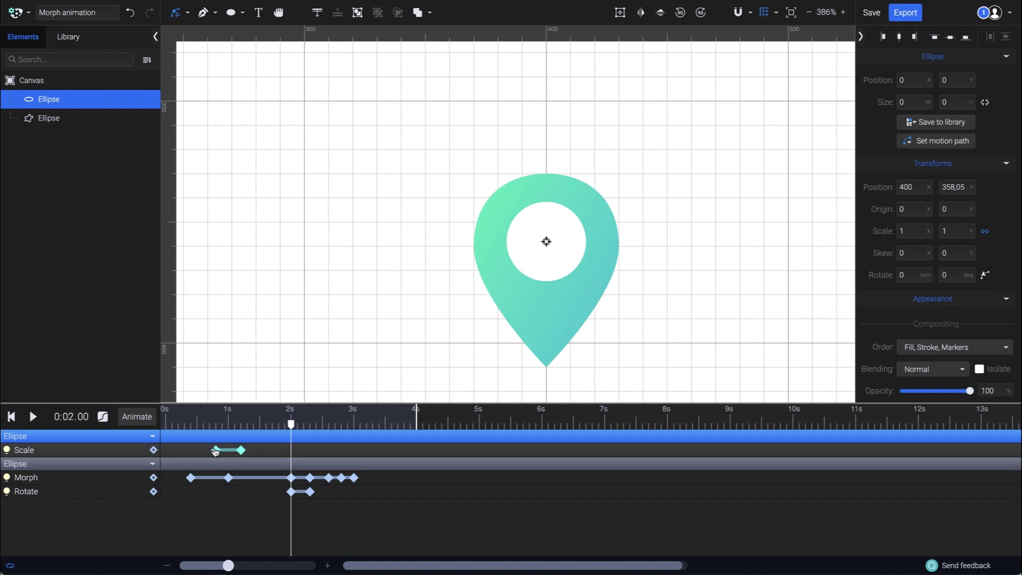
pyautogui.hotkey('ctrl', 'v')
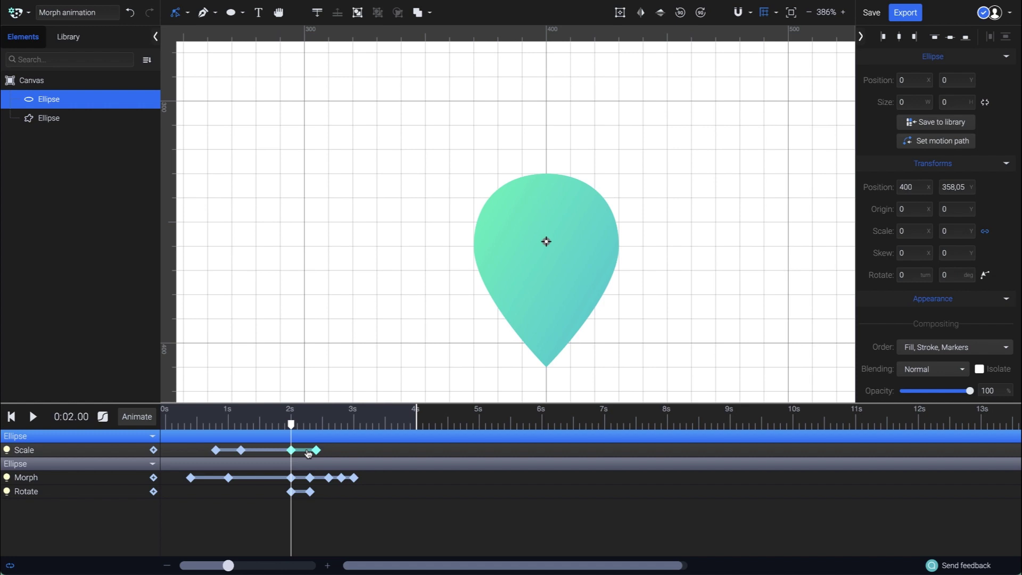
# Reverse the pasted Scale keyframes so the circle shrinks to 0, aligning the last key near 2.2 s.
pyautogui.rightClick(308, 453)
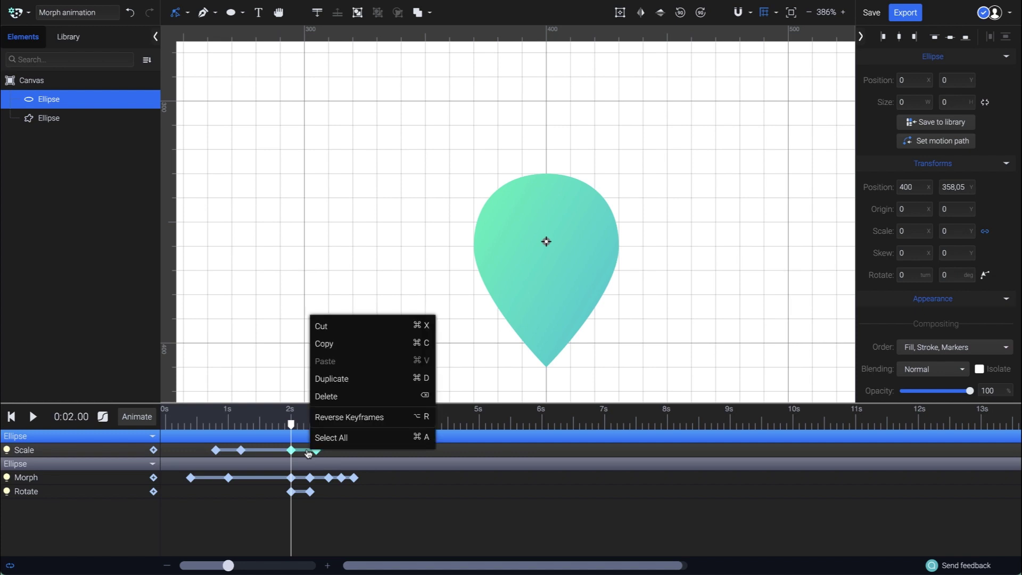
pyautogui.click(363, 420)
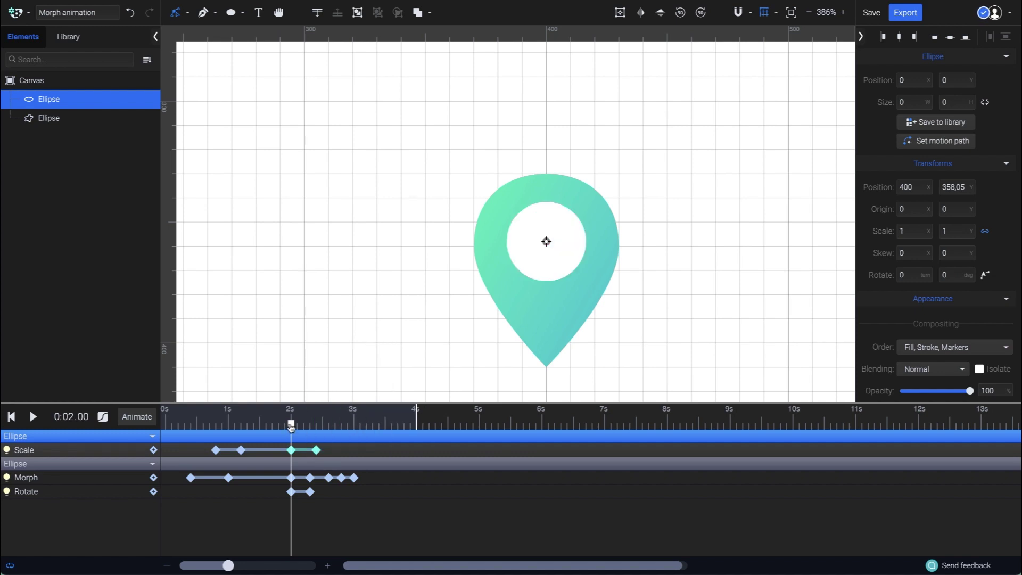
pyautogui.moveTo(291, 426); pyautogui.dragTo(168, 424)
pyautogui.click(353, 453)
# Shift the first circle-to-pin Morph keyframe slightly later and replay the full circle, pin and heart sequence.
pyautogui.press('space')
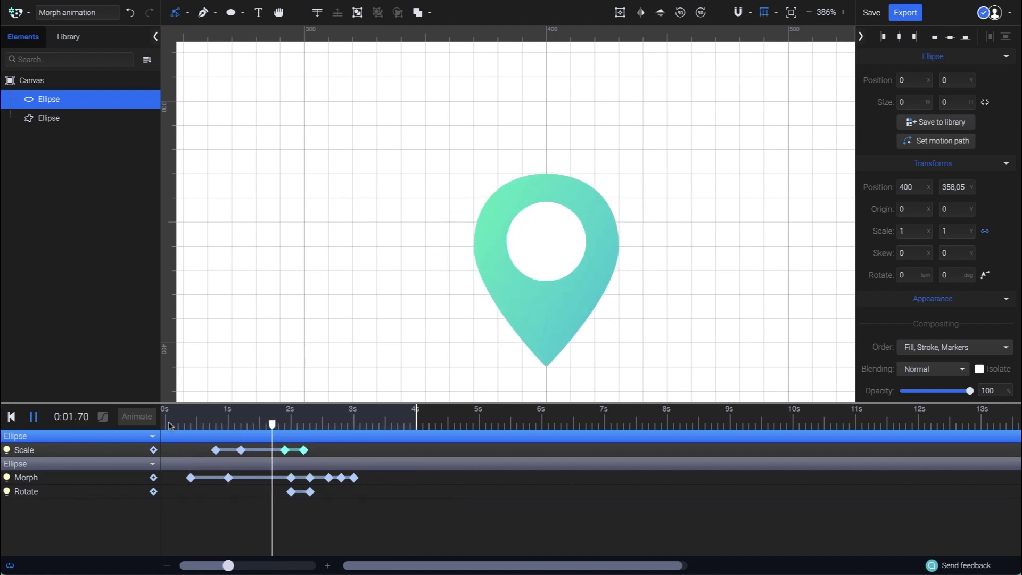
pyautogui.press('space')
pyautogui.moveTo(190, 478); pyautogui.dragTo(224, 452)
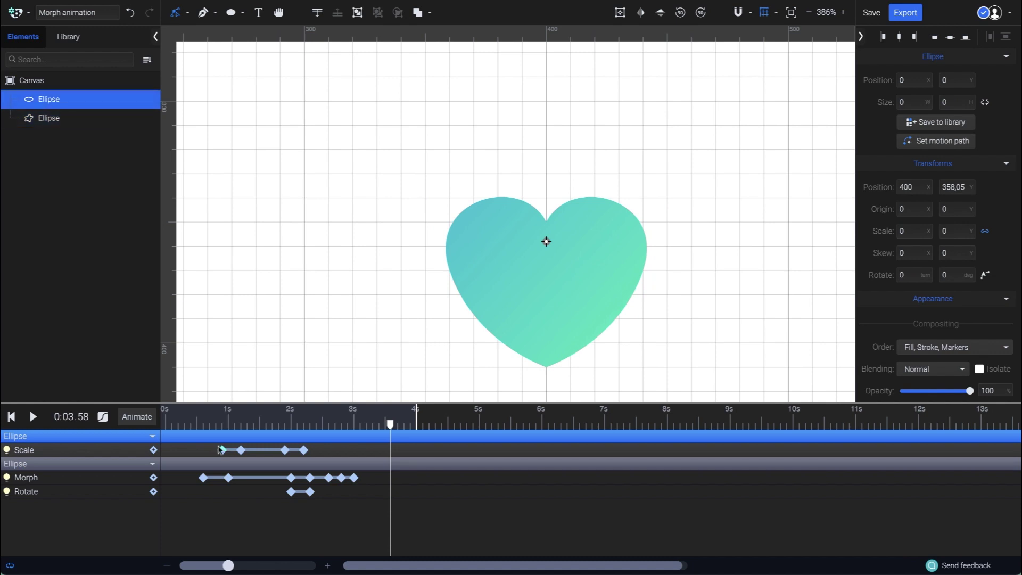
pyautogui.press('space')
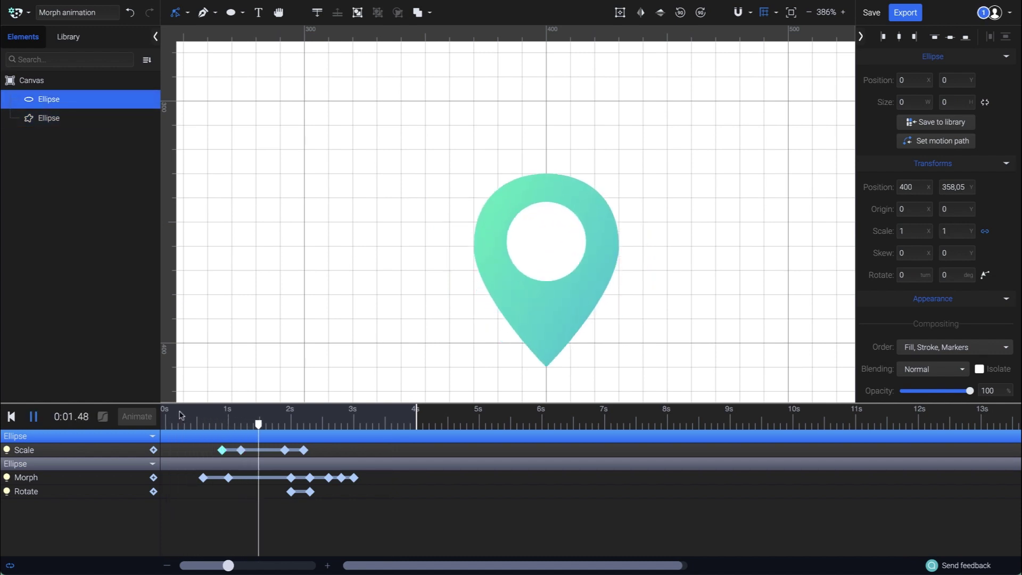
pyautogui.press('space')
pyautogui.click(222, 451)
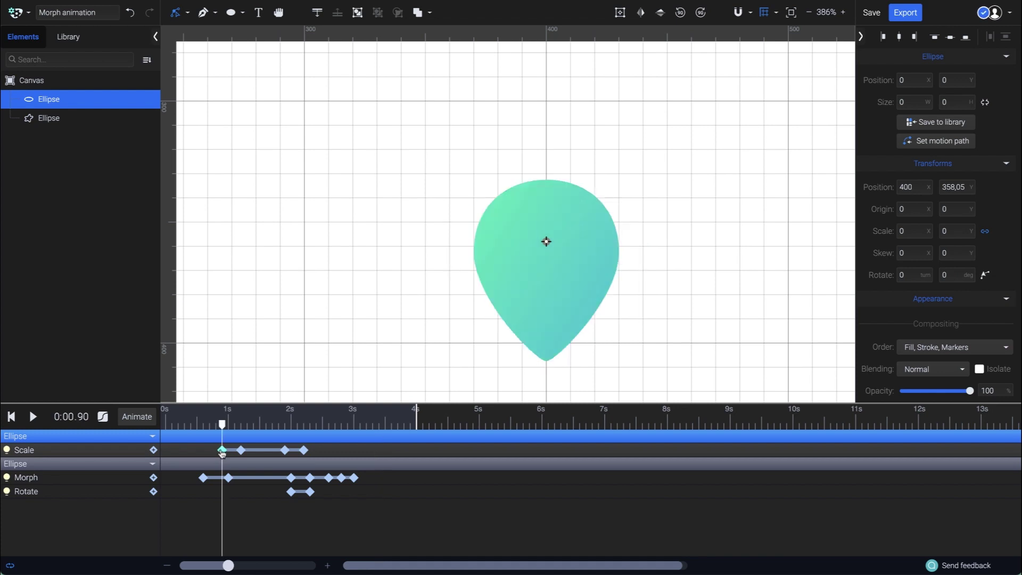
# Give the inner circle's Scale pop-in a custom Ease In Cubic curve of 0.26, 0.77, 0.53, 1.64.
pyautogui.moveTo(222, 424)
pyautogui.mouseDown()
pyautogui.moveTo(243, 425)
pyautogui.moveTo(223, 426)
pyautogui.mouseUp()
pyautogui.click(102, 418)
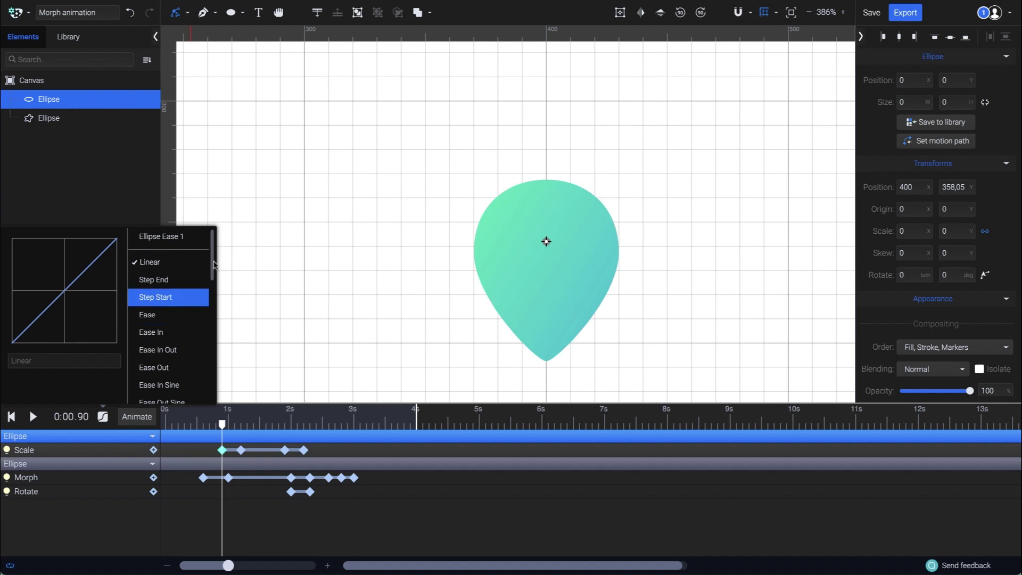
pyautogui.scroll(-3, 213, 257)
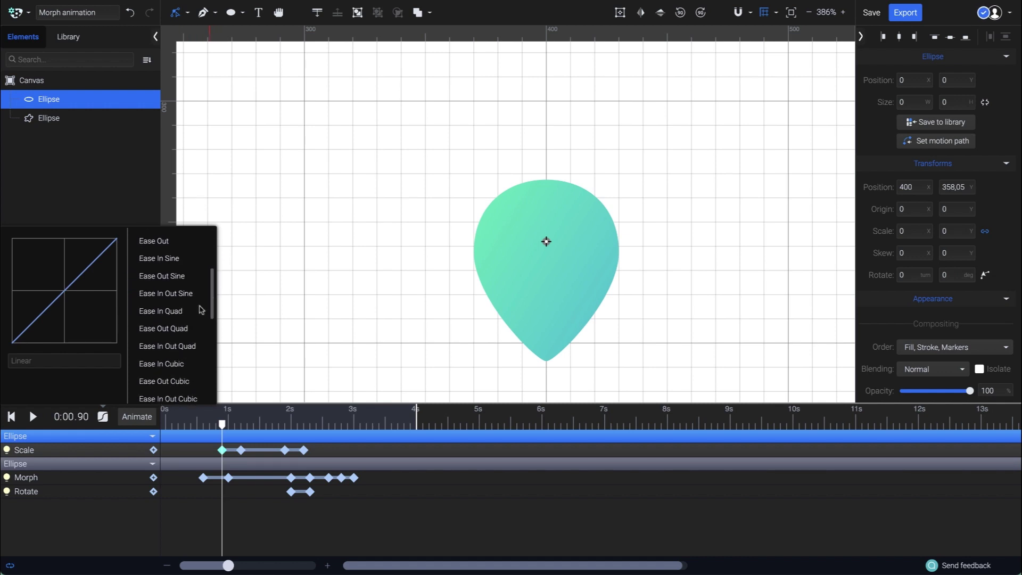
pyautogui.click(168, 329)
pyautogui.click(173, 363)
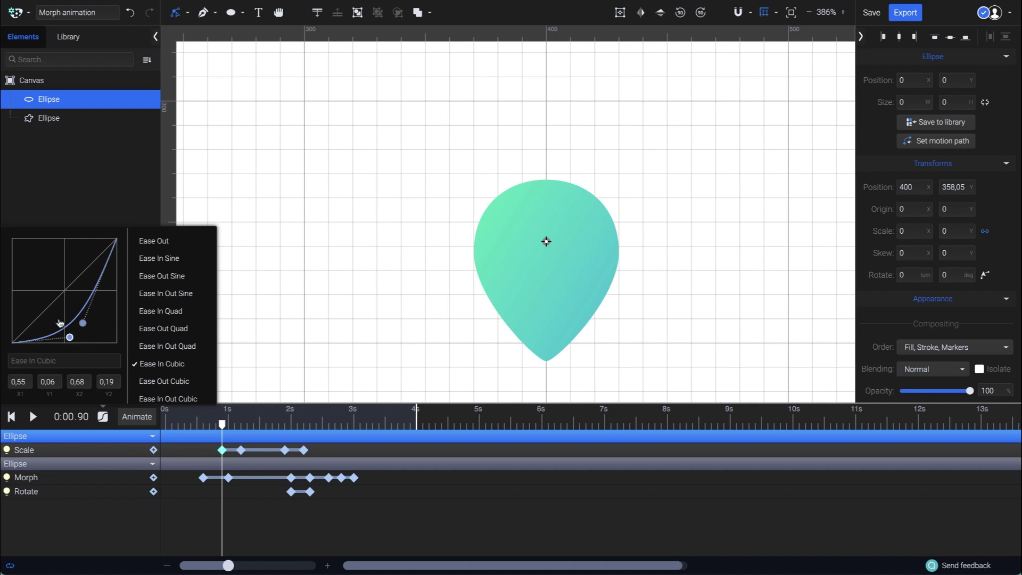
pyautogui.moveTo(57, 316); pyautogui.dragTo(35, 253)
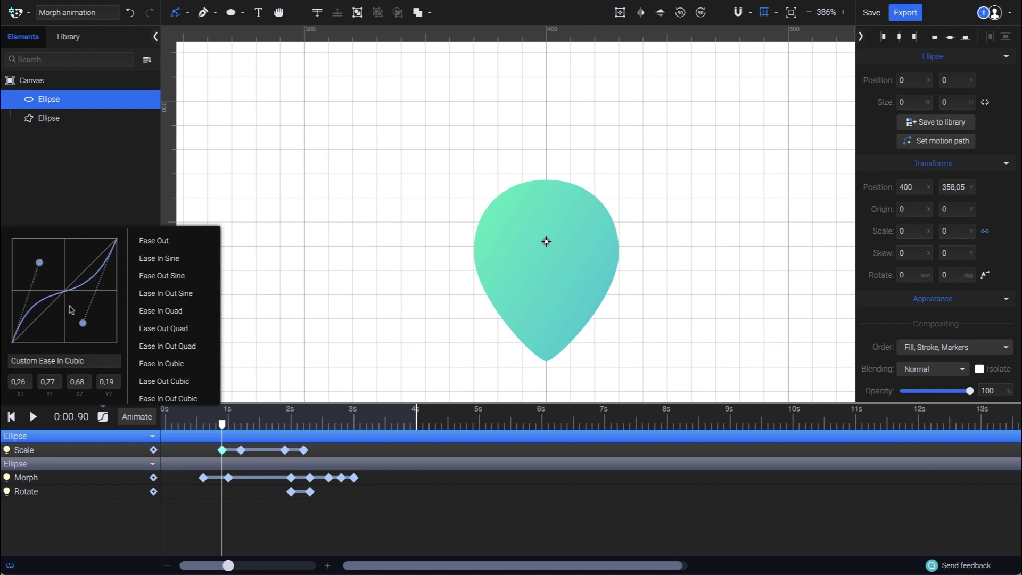
pyautogui.moveTo(84, 325); pyautogui.dragTo(63, 161)
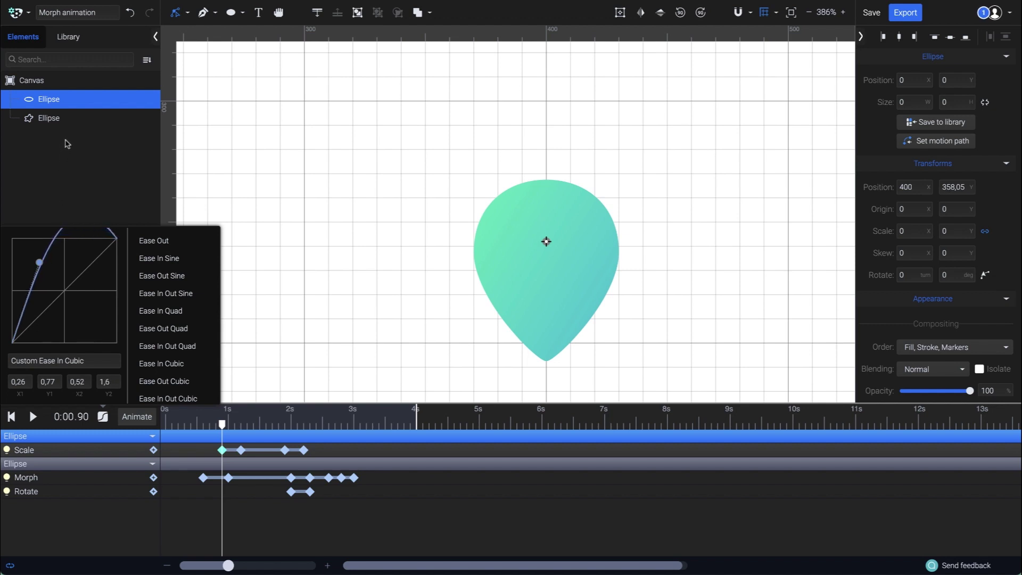
pyautogui.scroll(3, 157, 294)
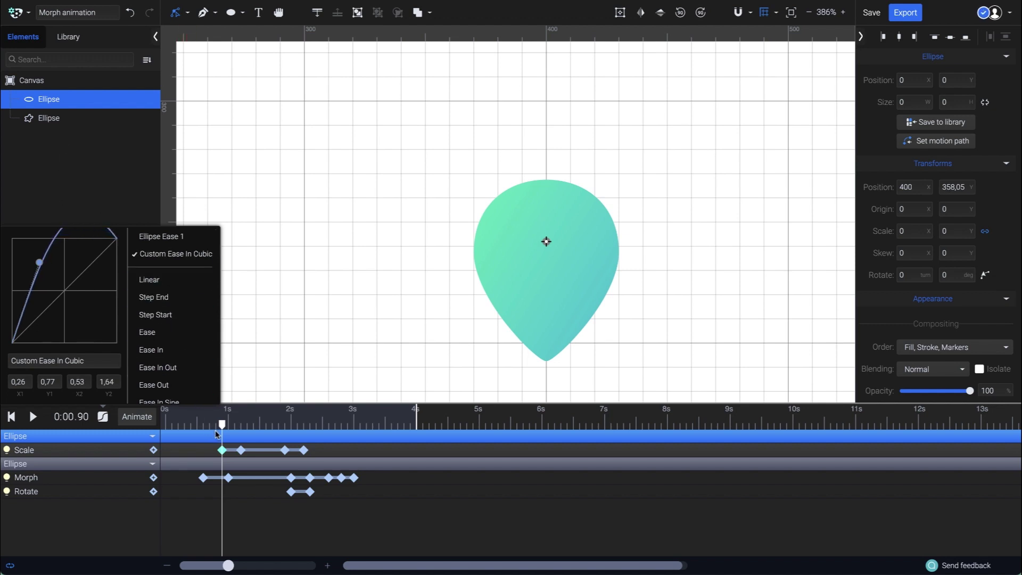
pyautogui.moveTo(225, 428)
pyautogui.mouseDown()
pyautogui.moveTo(247, 428)
pyautogui.moveTo(221, 429)
pyautogui.mouseUp()
# Apply the Custom Ease In Cubic to the outer shape's first circle-to-pin Morph keyframe and play it back.
pyautogui.click(221, 433)
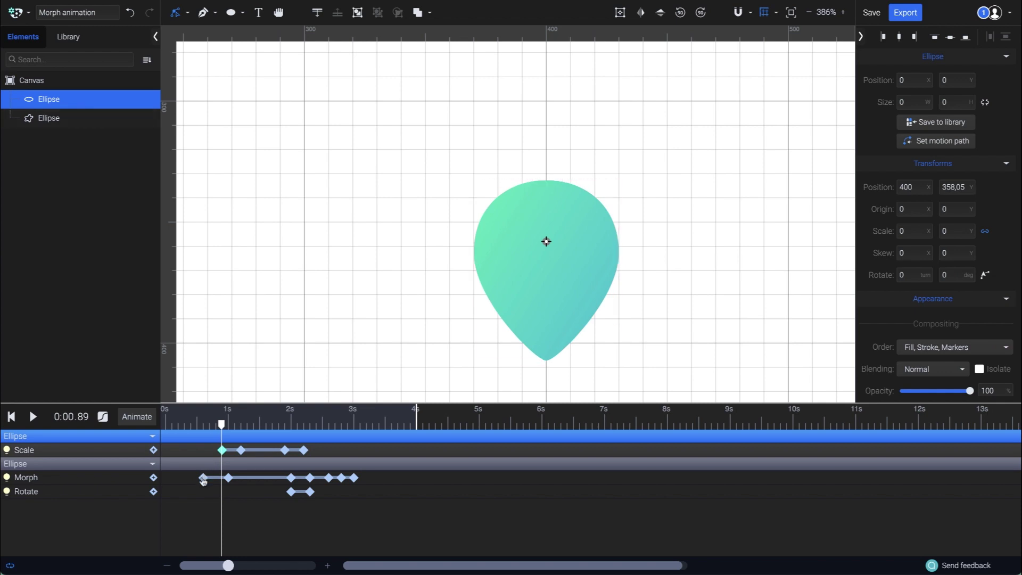
pyautogui.click(203, 478)
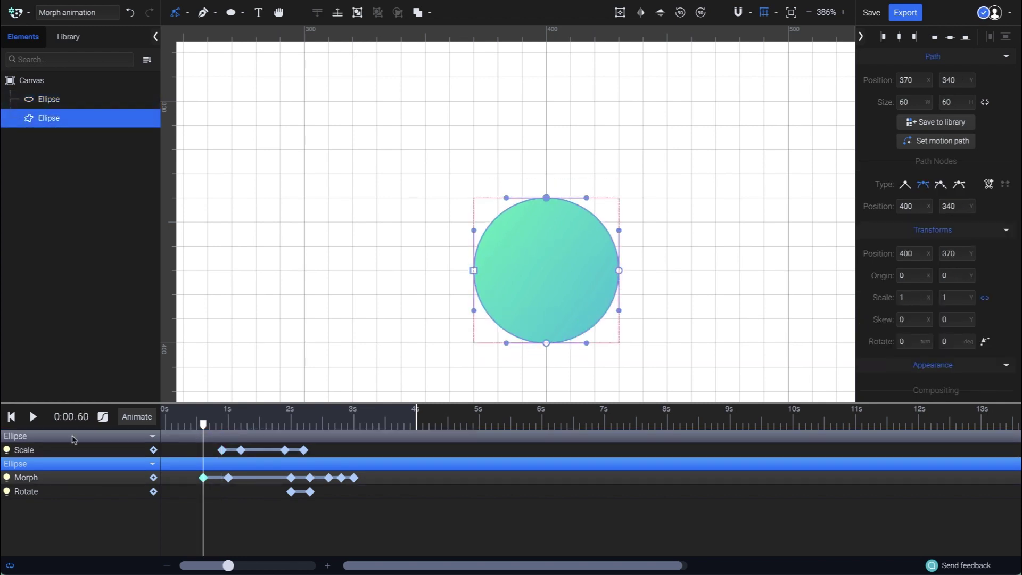
pyautogui.click(103, 417)
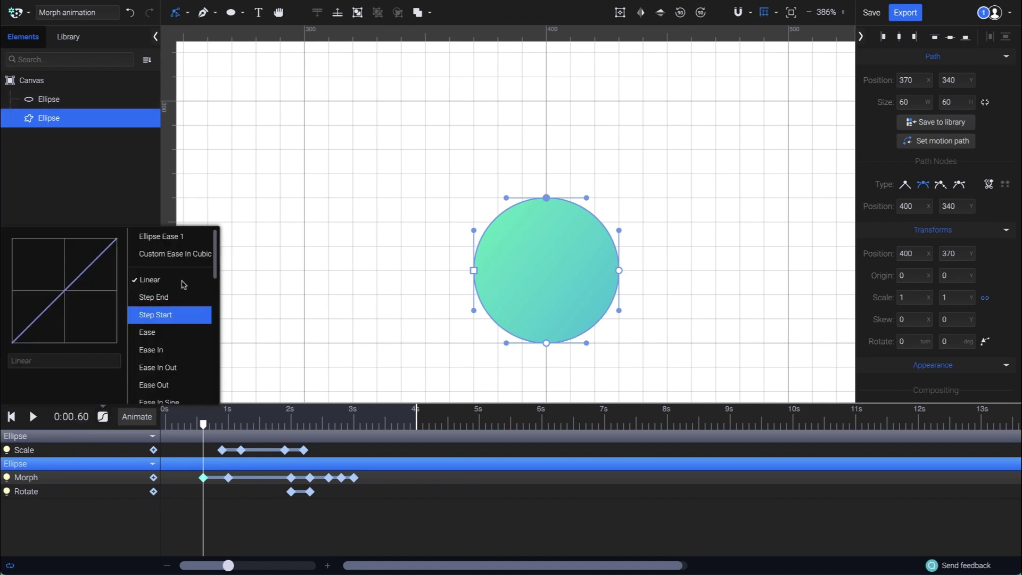
pyautogui.click(186, 264)
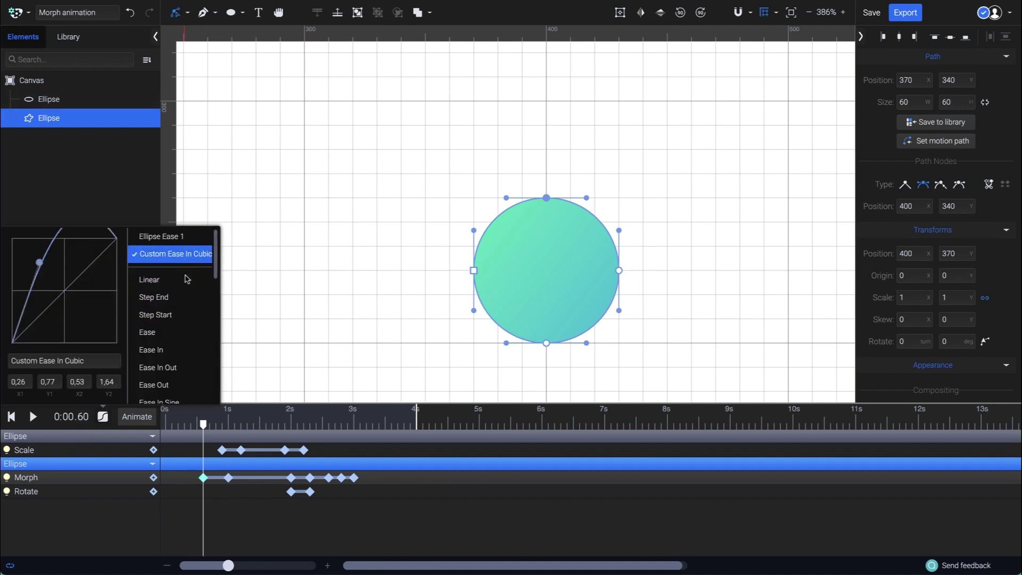
pyautogui.click(166, 426)
pyautogui.press('space')
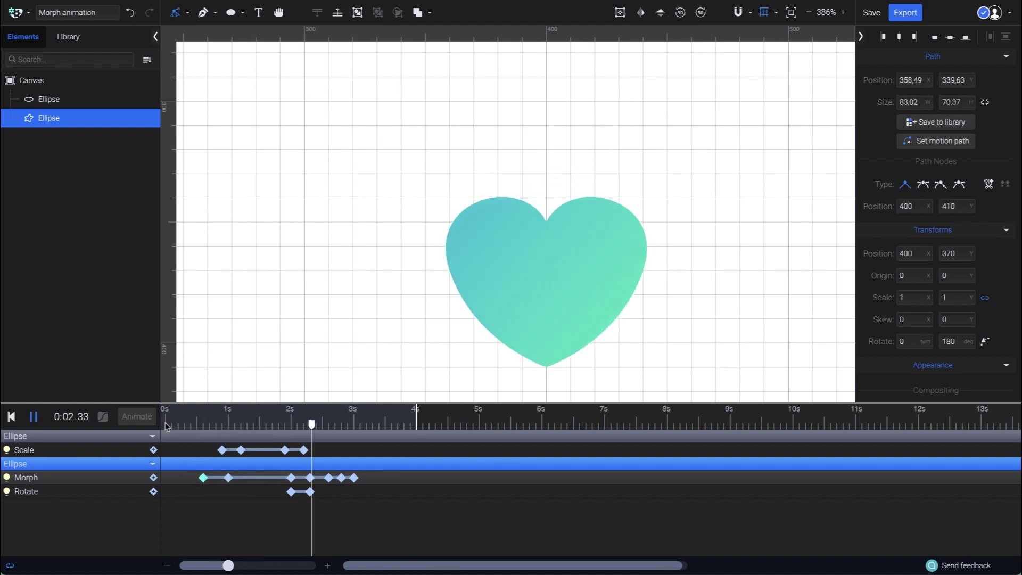
# Set the heart's pulse Morph keyframes to Ease In Out Quad (0.46, 0.03, 0.52, 0.96) and replay.
pyautogui.press('space')
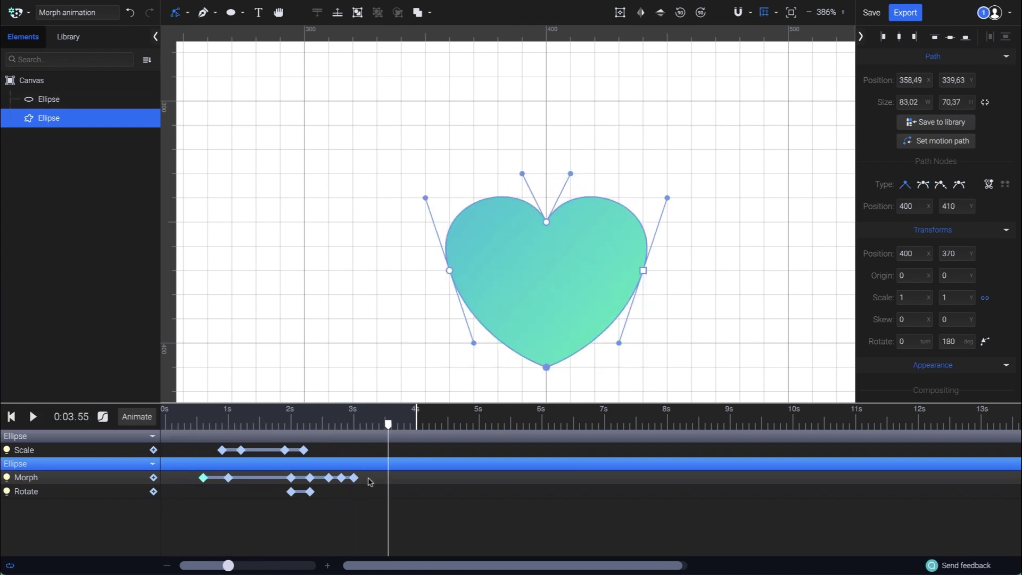
pyautogui.click(103, 416)
pyautogui.scroll(-2, 160, 343)
pyautogui.click(169, 364)
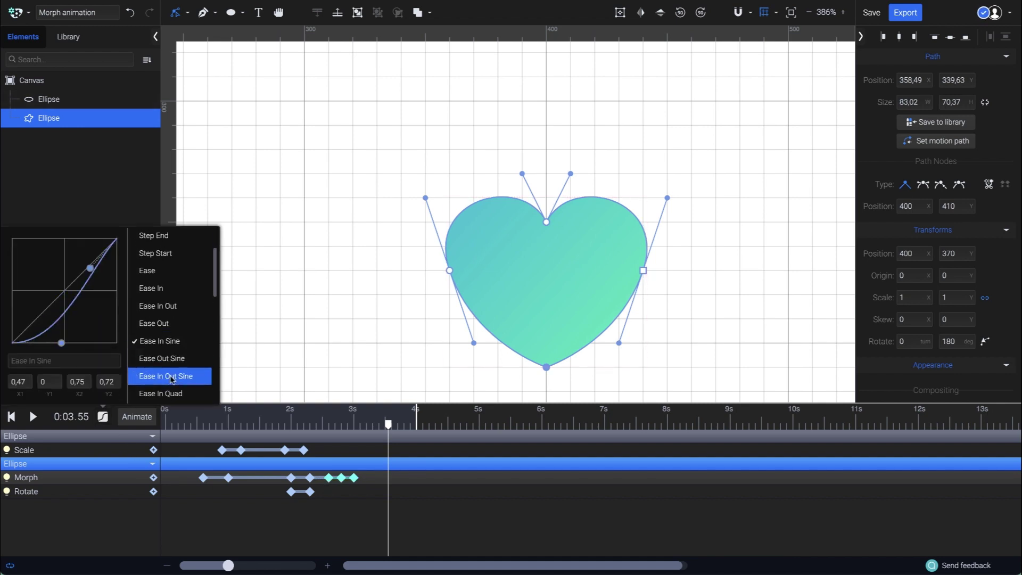
pyautogui.scroll(-2, 184, 378)
pyautogui.click(189, 387)
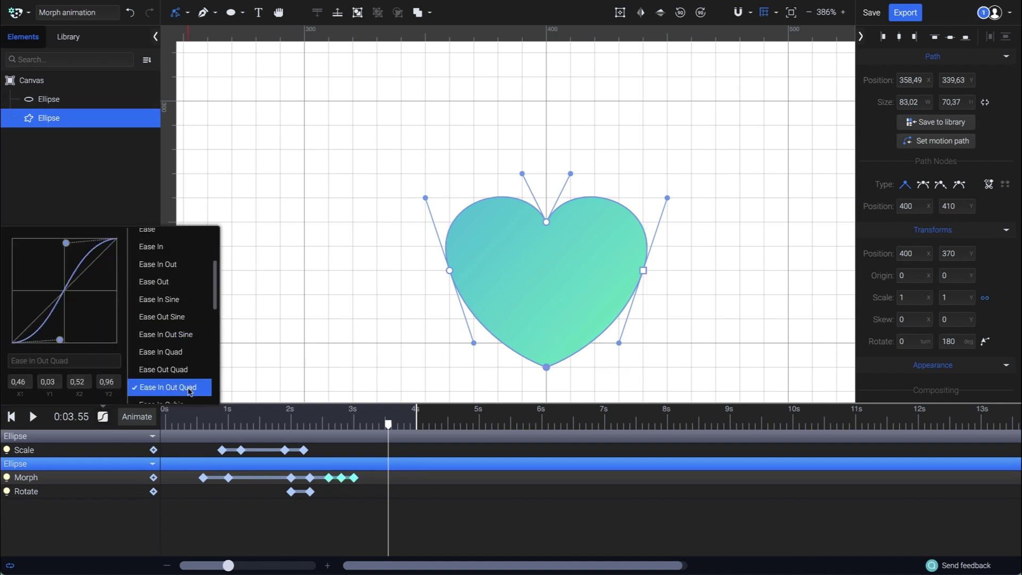
pyautogui.click(167, 423)
pyautogui.press('space')
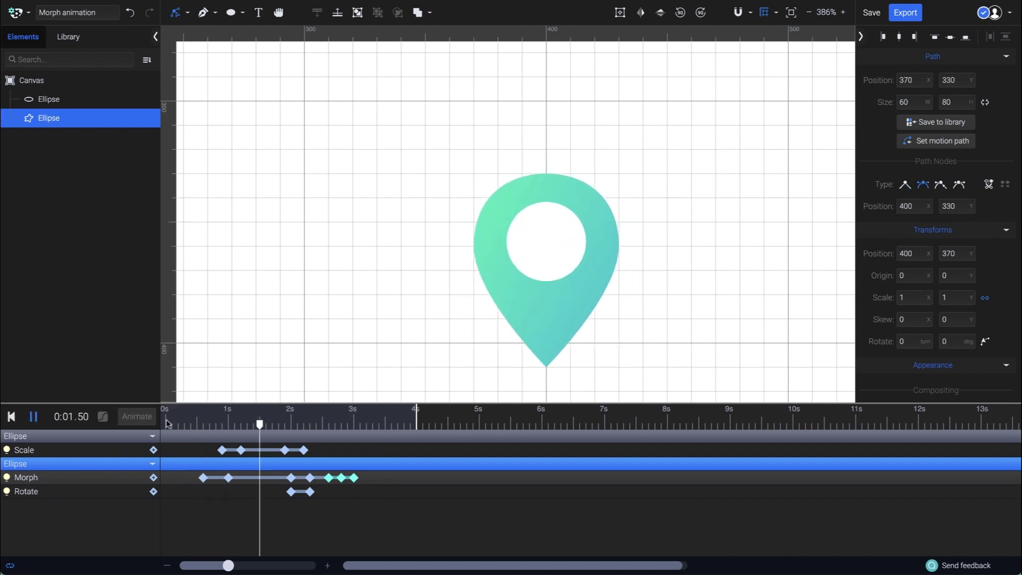